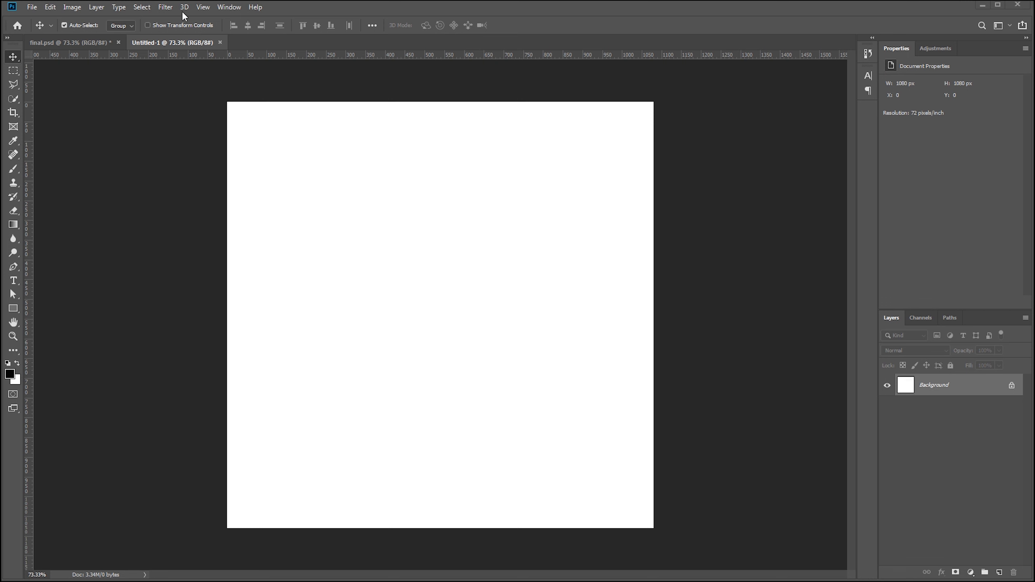
Create a guide layout with 60 px margins on all four sides of the canvas.
{"action": "left_click", "coordinate": [208, 308]}
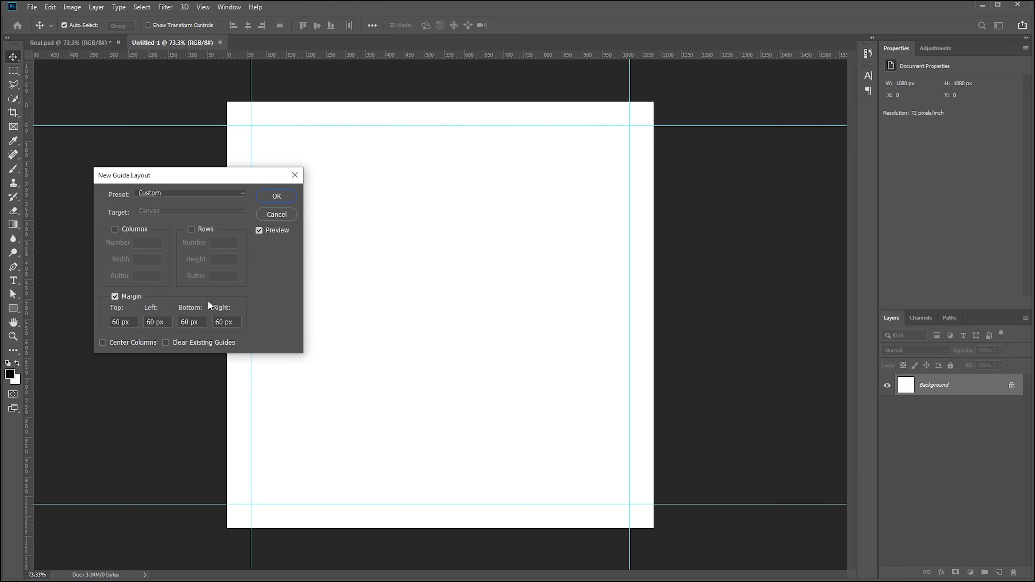
{"action": "left_click", "coordinate": [275, 196]}
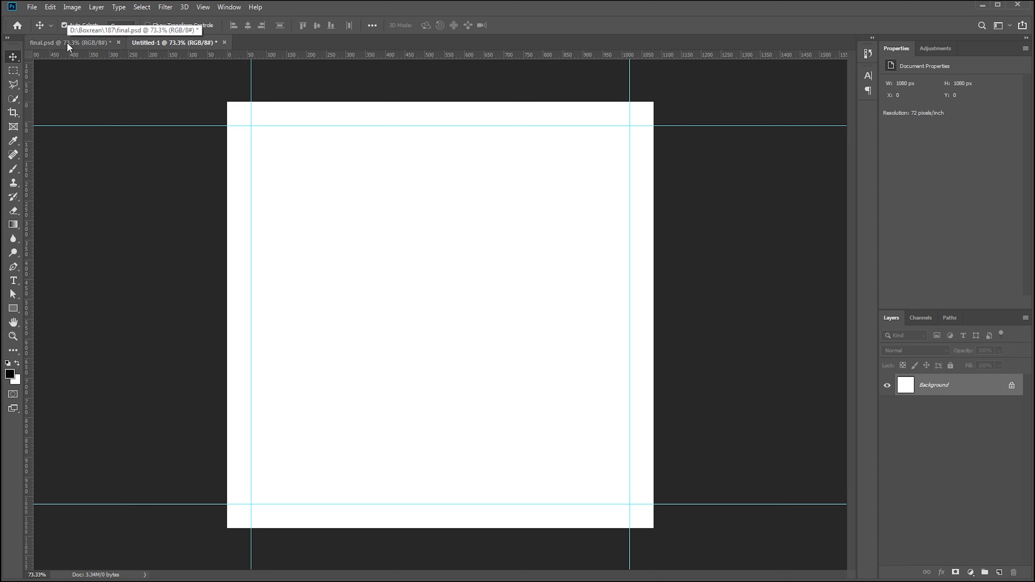
Draw a circle about 654 px wide with the Ellipse tool, overlapping the canvas's lower-left corner.
{"action": "left_click", "coordinate": [16, 312]}
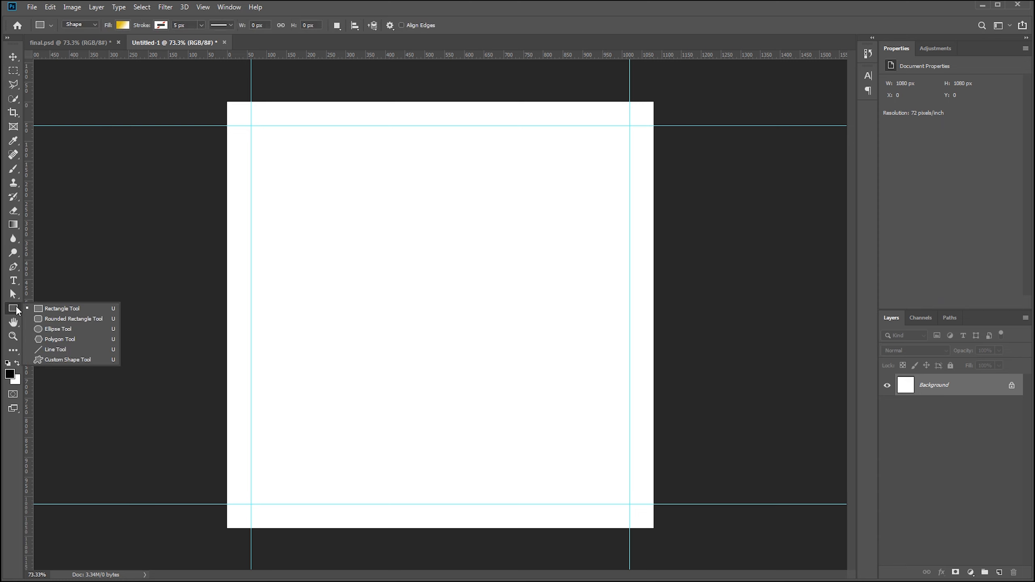
{"action": "left_click", "coordinate": [53, 331]}
{"action": "left_click_drag", "start_coordinate": [203, 335], "coordinate": [428, 576]}
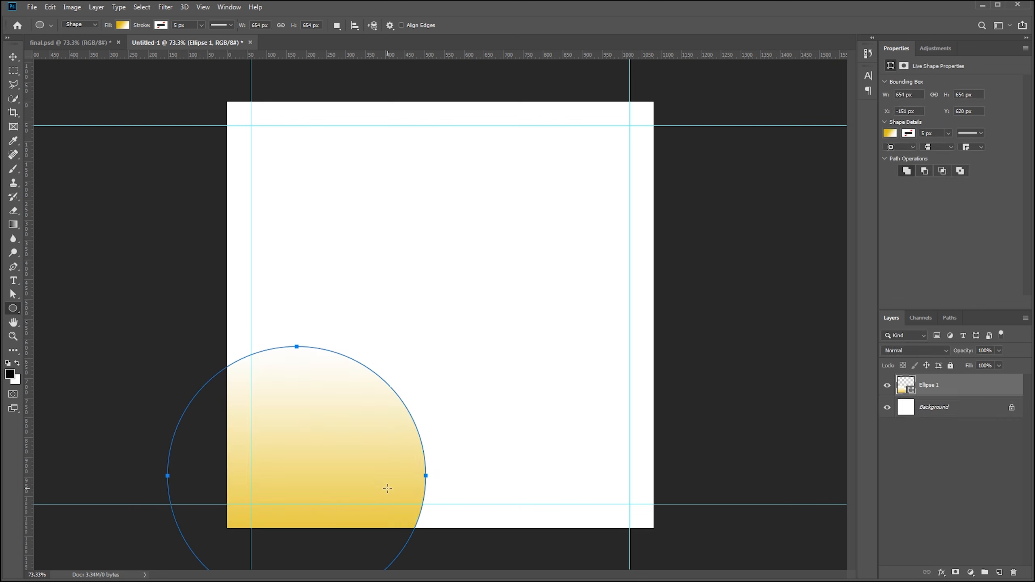
Enlarge the circle to about 721 px and reposition it over the canvas's lower-left corner.
{"action": "key", "text": "v"}
{"action": "key", "text": "ctrl+t"}
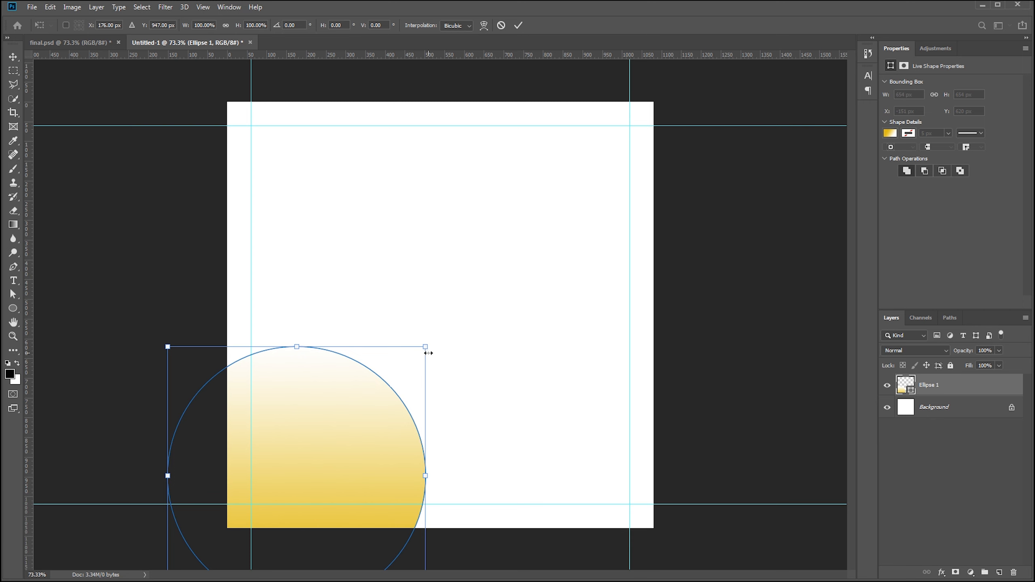
{"action": "left_click_drag", "start_coordinate": [426, 345], "coordinate": [462, 324]}
{"action": "mouse_move", "coordinate": [352, 496]}
{"action": "left_mouse_down"}
{"action": "mouse_move", "coordinate": [356, 488]}
{"action": "mouse_move", "coordinate": [362, 509]}
{"action": "left_mouse_up"}
{"action": "key", "text": "Return"}
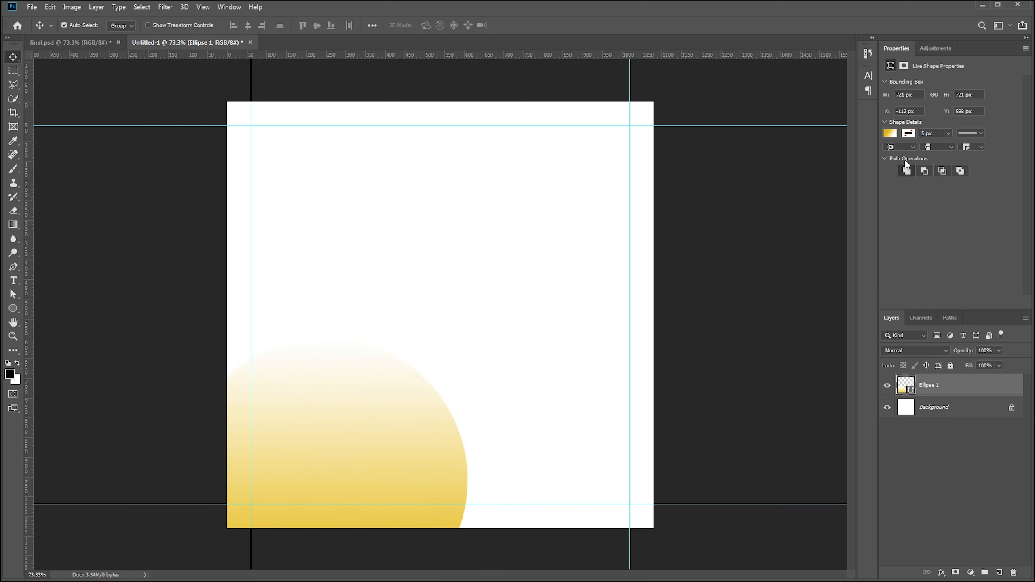
Change the yellow starting stop of the circle's gradient fill to light red #fb8080.
{"action": "left_click", "coordinate": [890, 135]}
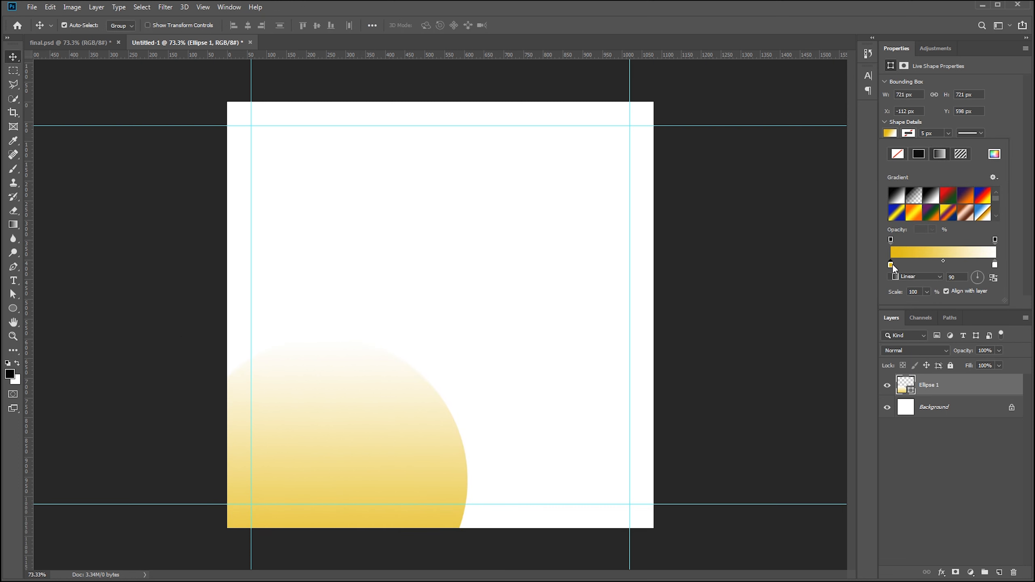
{"action": "double_click", "coordinate": [890, 265]}
{"action": "left_click_drag", "start_coordinate": [677, 109], "coordinate": [677, 96]}
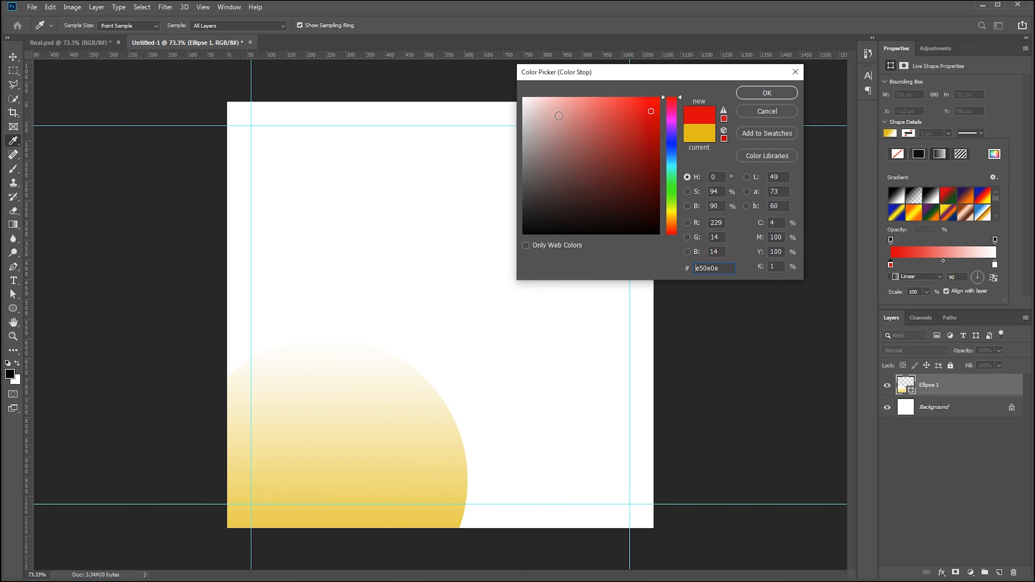
{"action": "left_click_drag", "start_coordinate": [590, 105], "coordinate": [590, 99]}
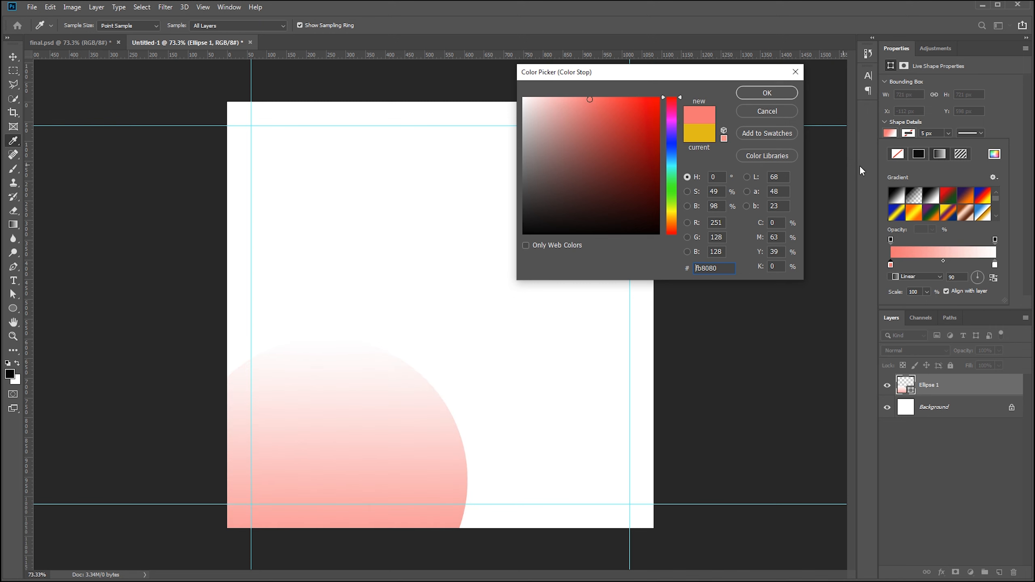
{"action": "left_click", "coordinate": [767, 93]}
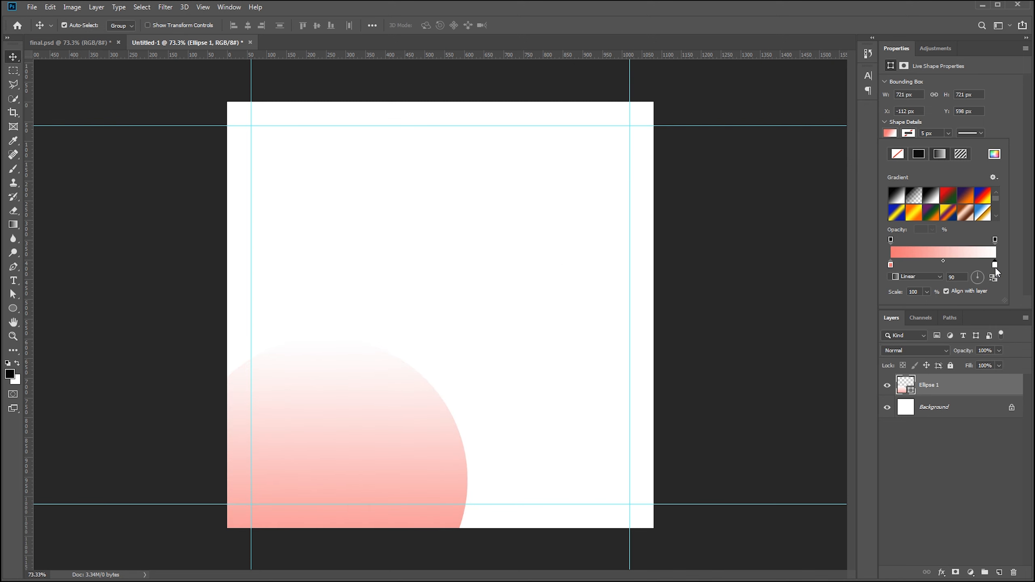
Change the white end stop of the circle's gradient to coral #ff7d7d.
{"action": "double_click", "coordinate": [994, 265]}
{"action": "left_click", "coordinate": [617, 99]}
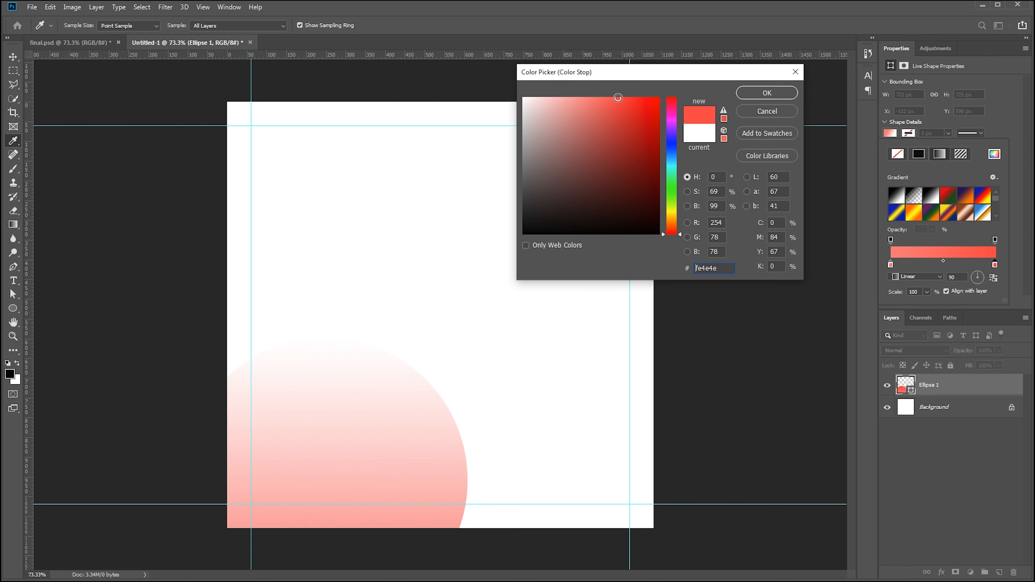
{"action": "left_click", "coordinate": [606, 100]}
{"action": "left_click", "coordinate": [599, 100]}
{"action": "left_click_drag", "start_coordinate": [593, 102], "coordinate": [592, 91]}
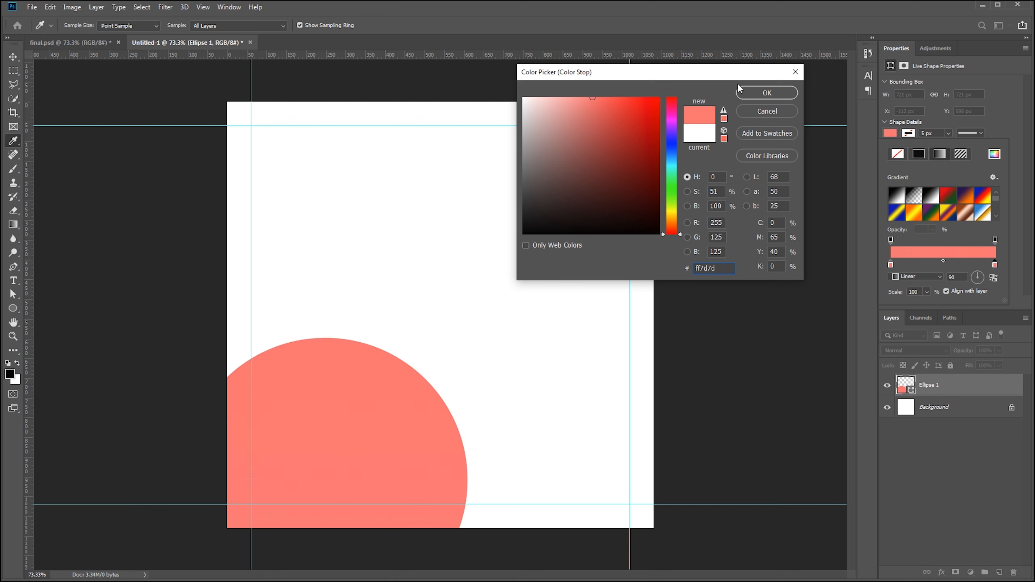
{"action": "left_click", "coordinate": [762, 93]}
Shift the starting stop of the circle's gradient to a pink with a hue of about 343°.
{"action": "double_click", "coordinate": [890, 265]}
{"action": "left_click_drag", "start_coordinate": [580, 104], "coordinate": [578, 118]}
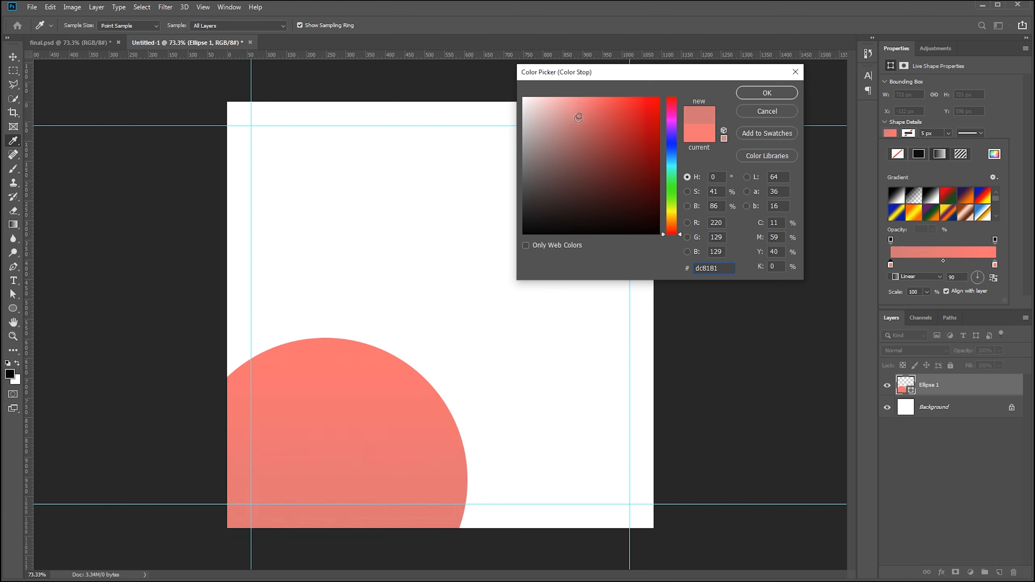
{"action": "left_click_drag", "start_coordinate": [579, 116], "coordinate": [582, 105]}
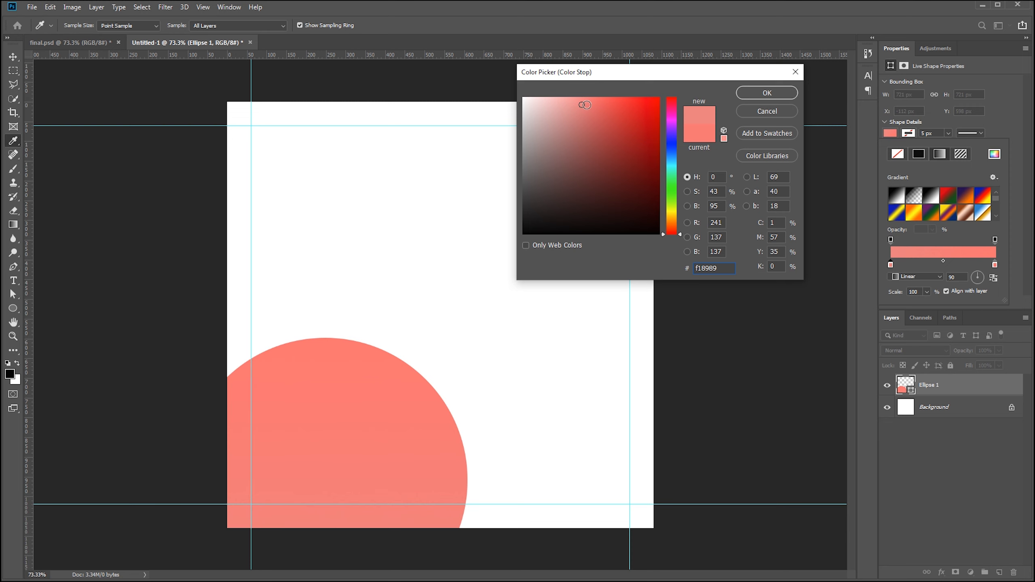
{"action": "left_click", "coordinate": [679, 104]}
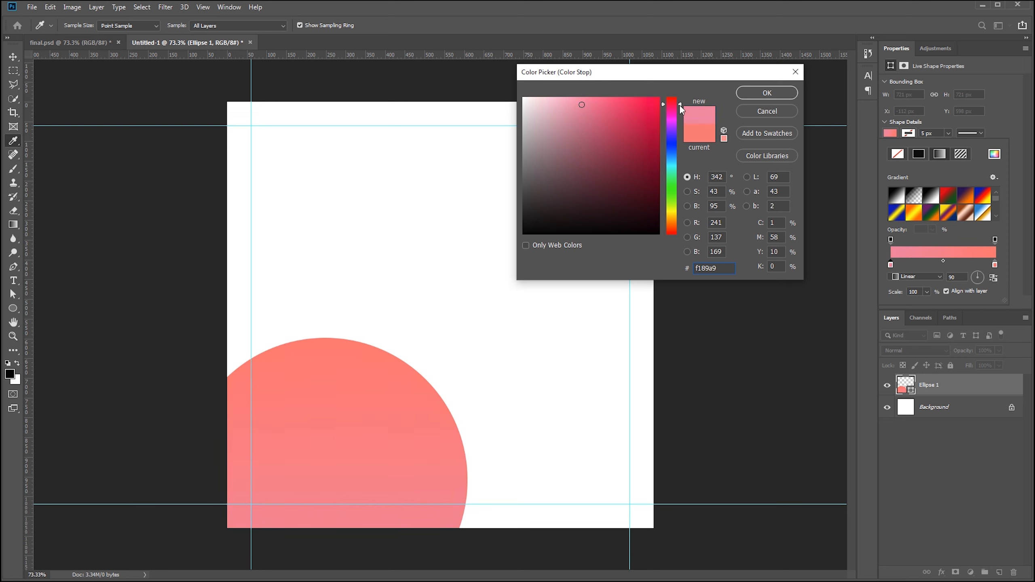
{"action": "left_click_drag", "start_coordinate": [679, 107], "coordinate": [680, 105]}
{"action": "left_click_drag", "start_coordinate": [586, 103], "coordinate": [592, 107]}
{"action": "key", "text": "Return"}
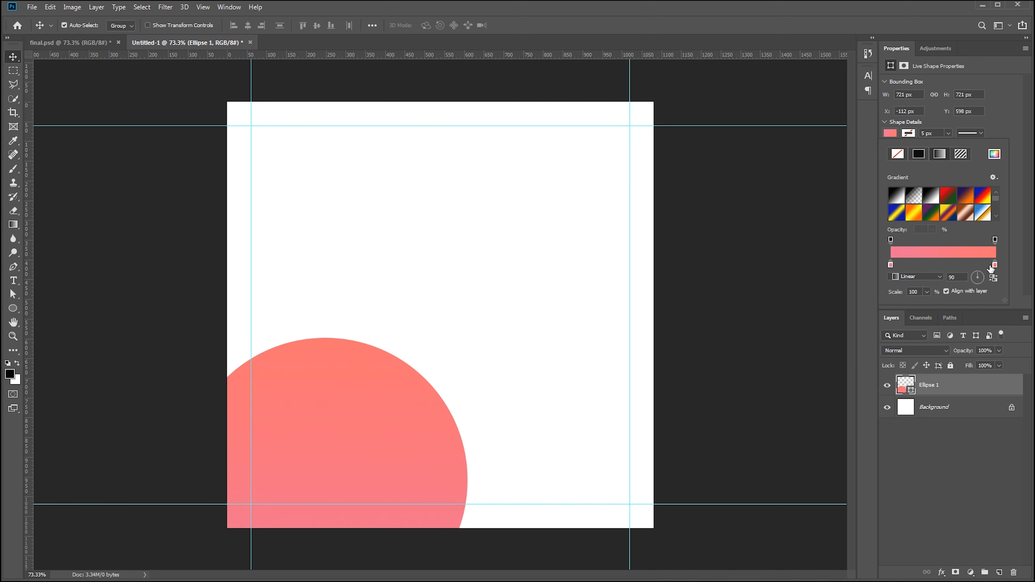
Set the end stop of the circle's gradient to a stronger pinkish red, #f56176.
{"action": "double_click", "coordinate": [994, 265]}
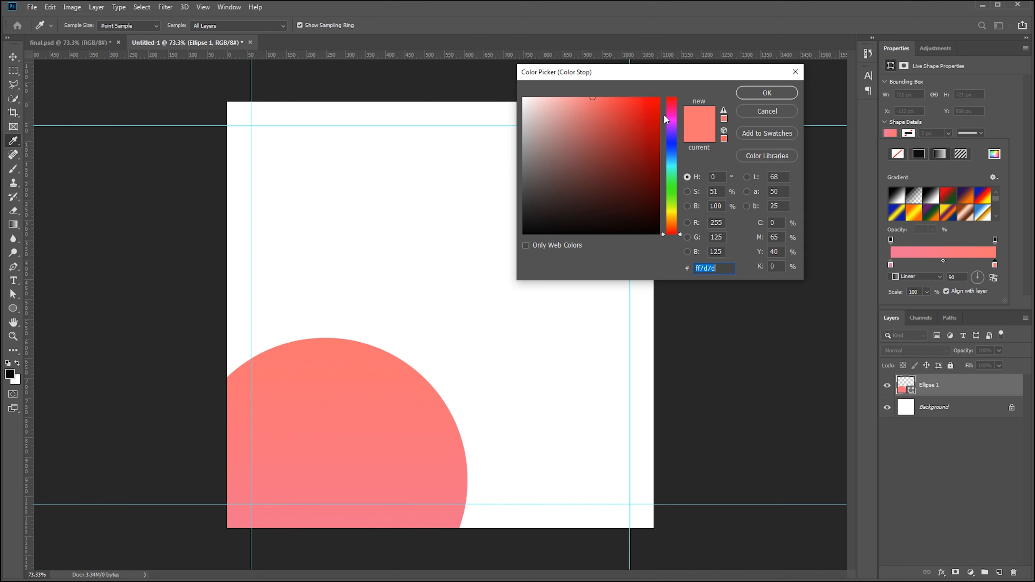
{"action": "left_click_drag", "start_coordinate": [671, 110], "coordinate": [673, 104]}
{"action": "left_click", "coordinate": [606, 105]}
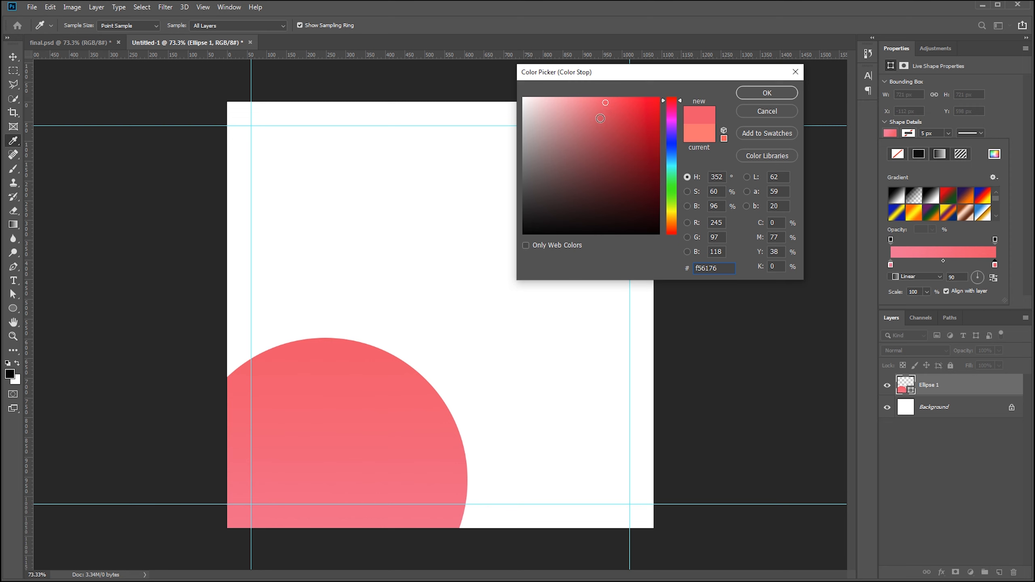
{"action": "left_click", "coordinate": [752, 98]}
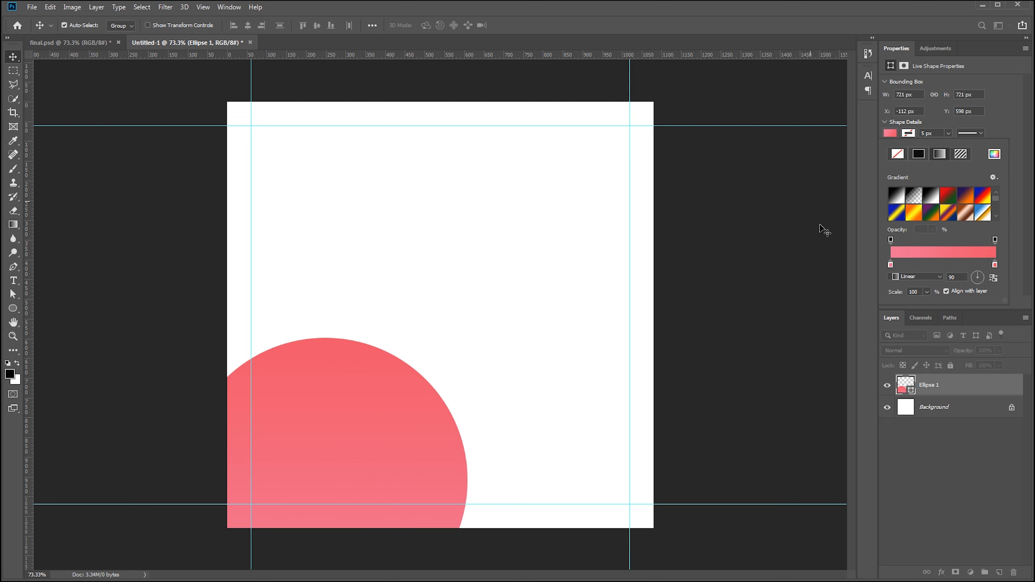
Recolour the starting stop of the circle's gradient to a light salmon pink, hue 357°, about #f4969b.
{"action": "double_click", "coordinate": [891, 264]}
{"action": "left_click", "coordinate": [582, 101]}
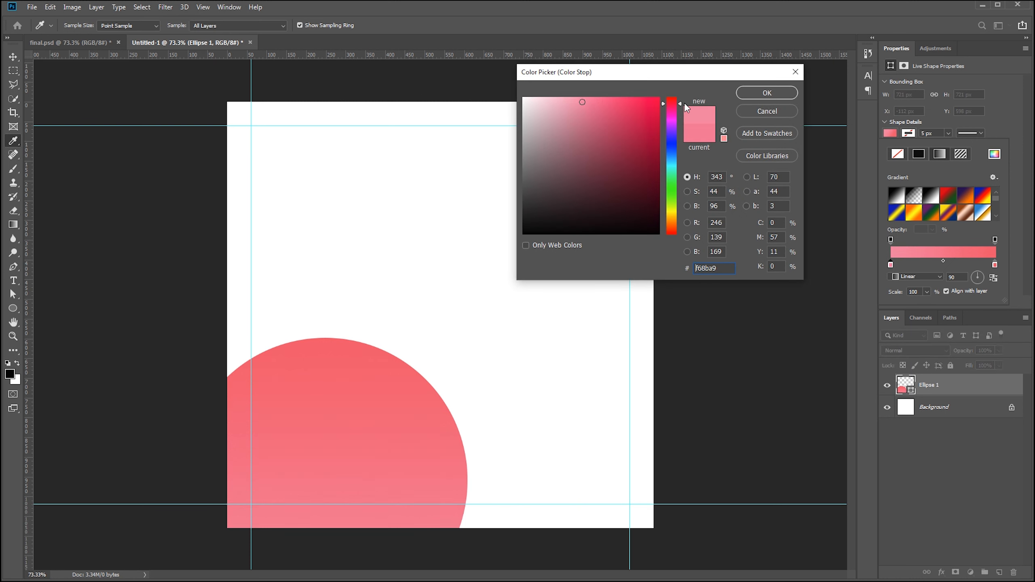
{"action": "left_click_drag", "start_coordinate": [678, 103], "coordinate": [680, 99]}
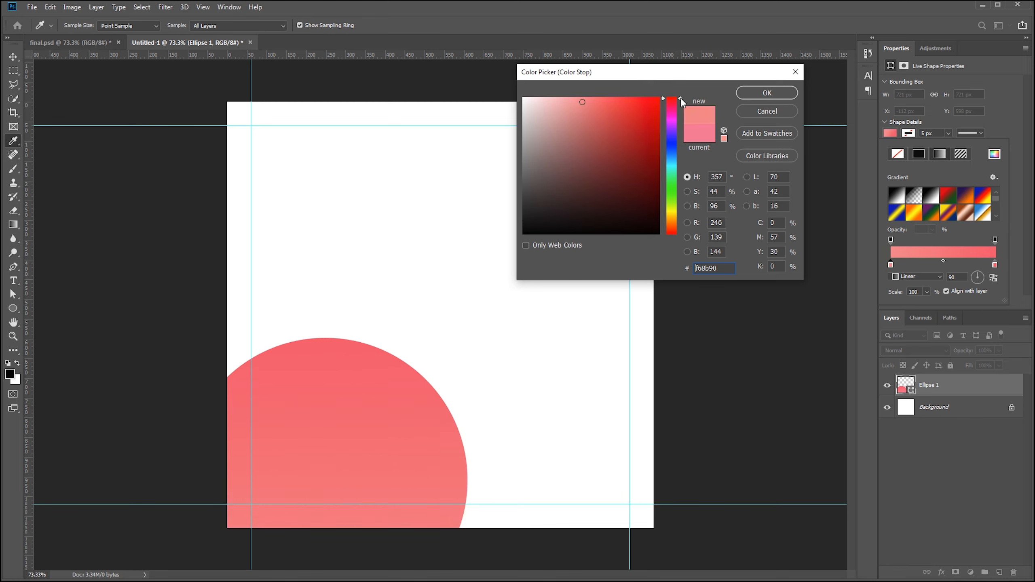
{"action": "left_click", "coordinate": [779, 94]}
{"action": "double_click", "coordinate": [890, 264]}
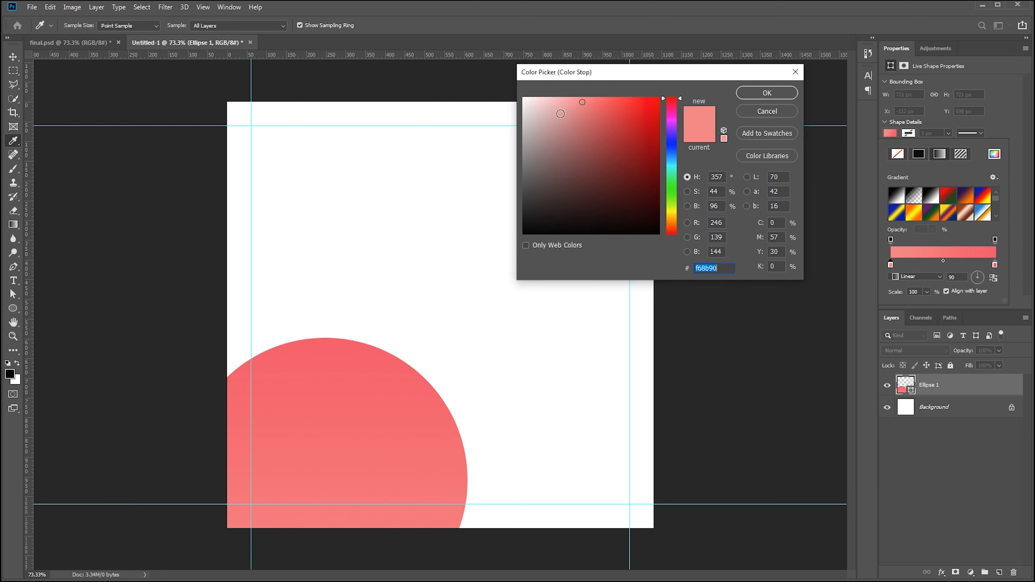
{"action": "left_click", "coordinate": [574, 102]}
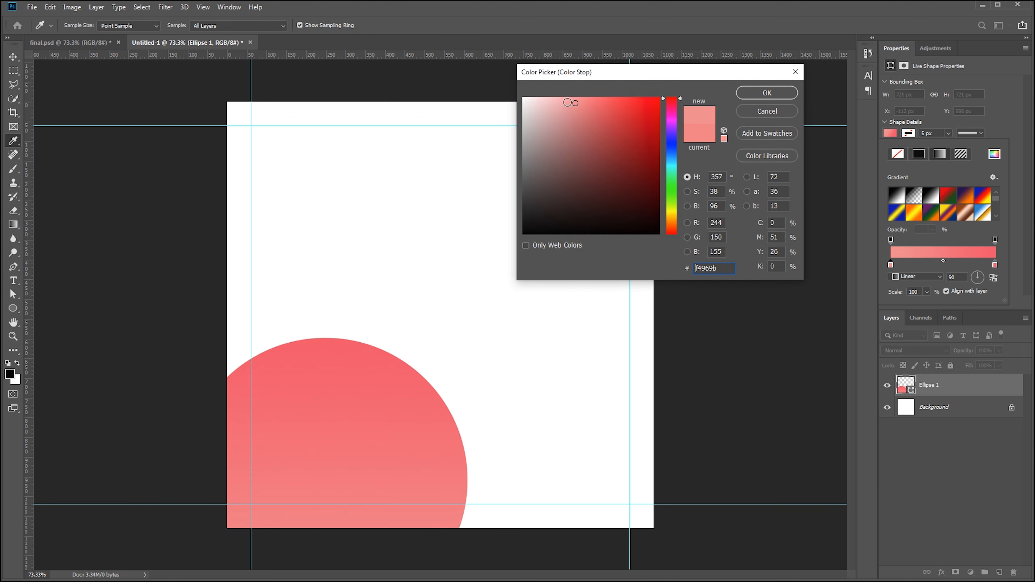
{"action": "left_click", "coordinate": [574, 103]}
{"action": "left_click", "coordinate": [747, 94]}
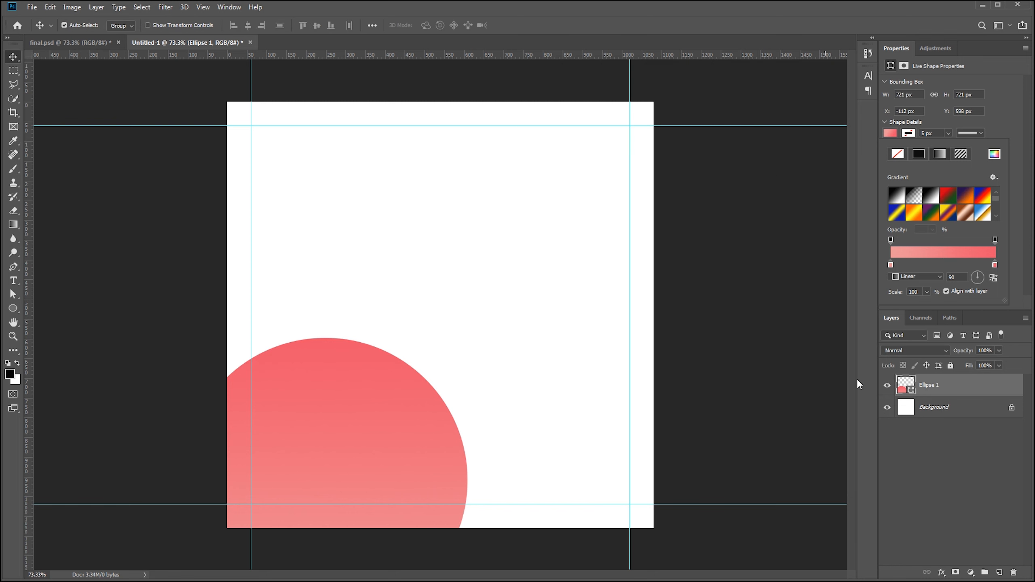
Draw a wavy top edge with the Pen tool, from outside the canvas's left edge above the circle down past its right edge.
{"action": "key", "text": "p"}
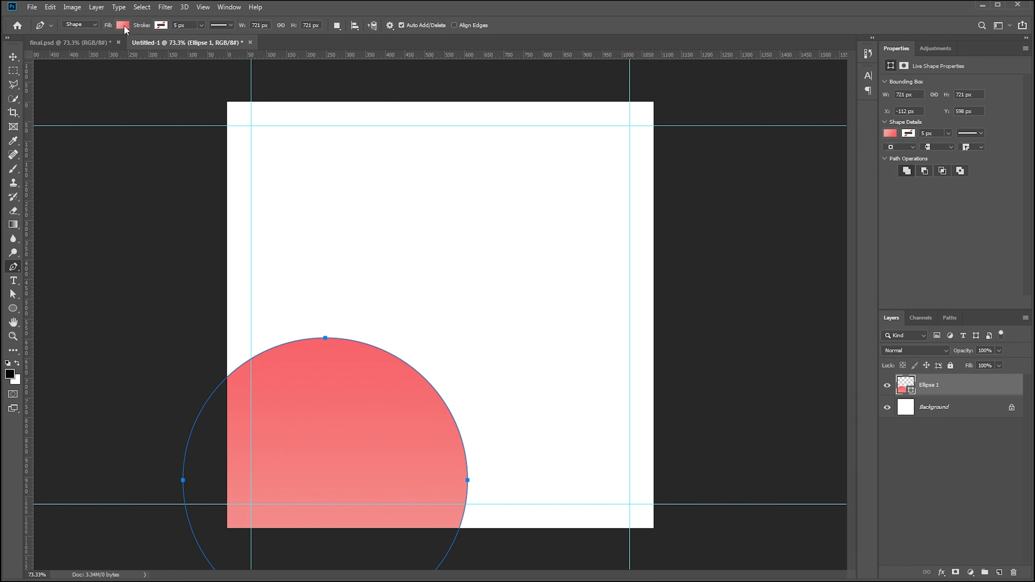
{"action": "right_click", "coordinate": [13, 266]}
{"action": "left_click", "coordinate": [43, 271]}
{"action": "left_click", "coordinate": [199, 295]}
{"action": "left_click_drag", "start_coordinate": [373, 330], "coordinate": [476, 317]}
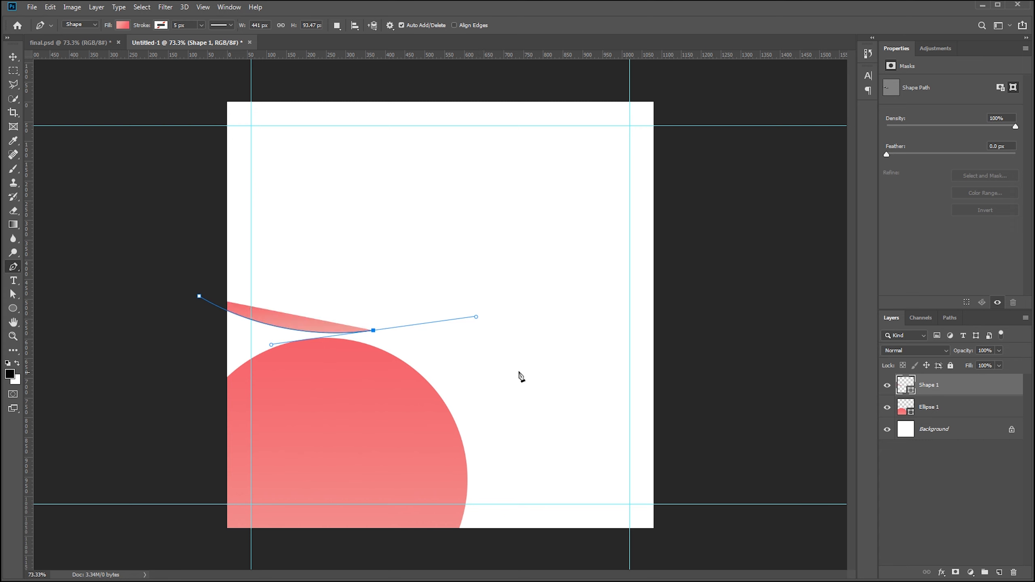
{"action": "left_click_drag", "start_coordinate": [547, 397], "coordinate": [572, 455]}
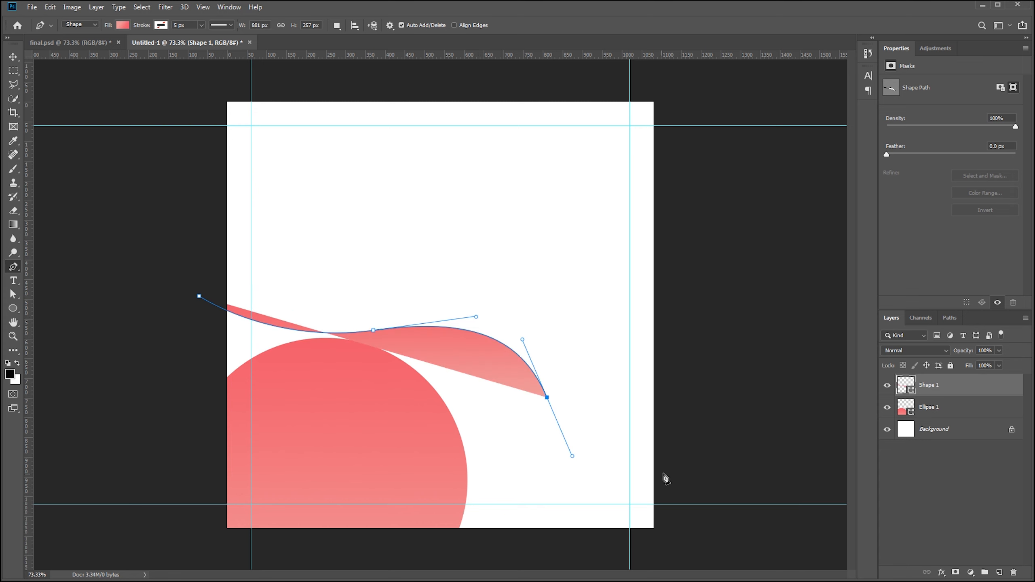
{"action": "left_click_drag", "start_coordinate": [672, 468], "coordinate": [731, 439]}
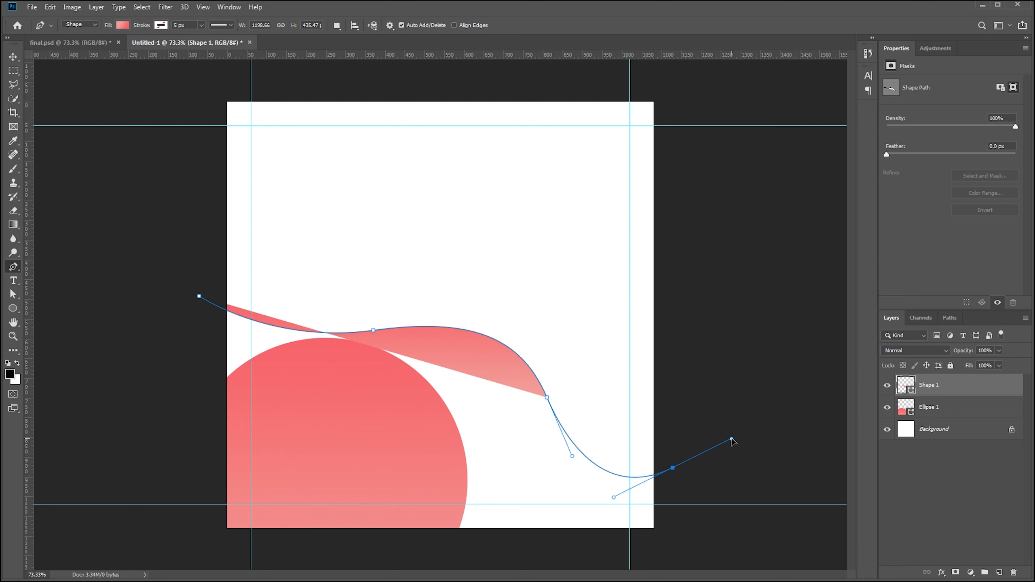
{"action": "left_click", "coordinate": [672, 468]}
Close the wavy shape below the canvas and align its lower-left anchor under the starting point, making it about 1199 × 647 px.
{"action": "left_click", "coordinate": [673, 551], "text": "shift"}
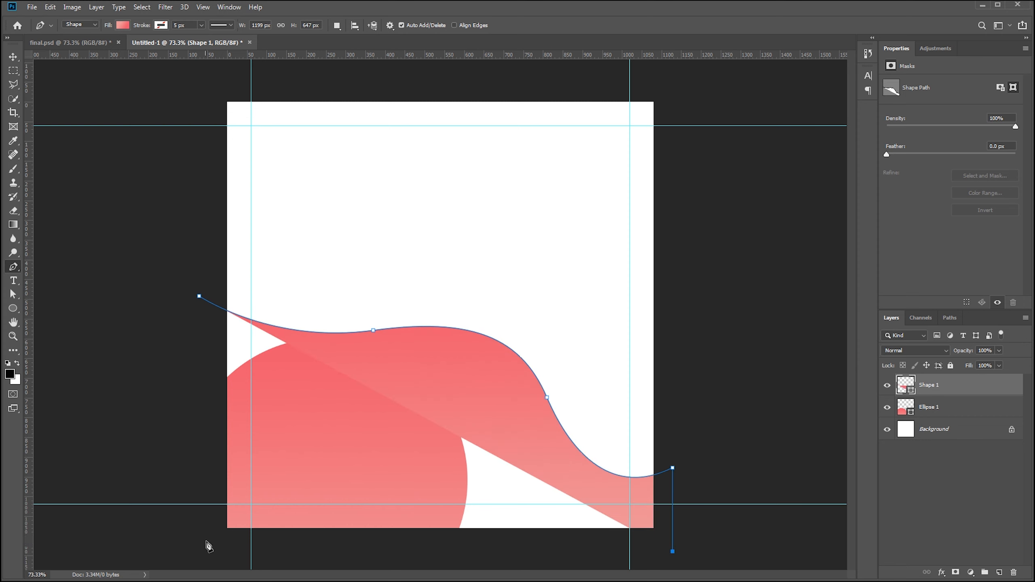
{"action": "left_click", "coordinate": [189, 551], "text": "shift"}
{"action": "left_click", "coordinate": [199, 297]}
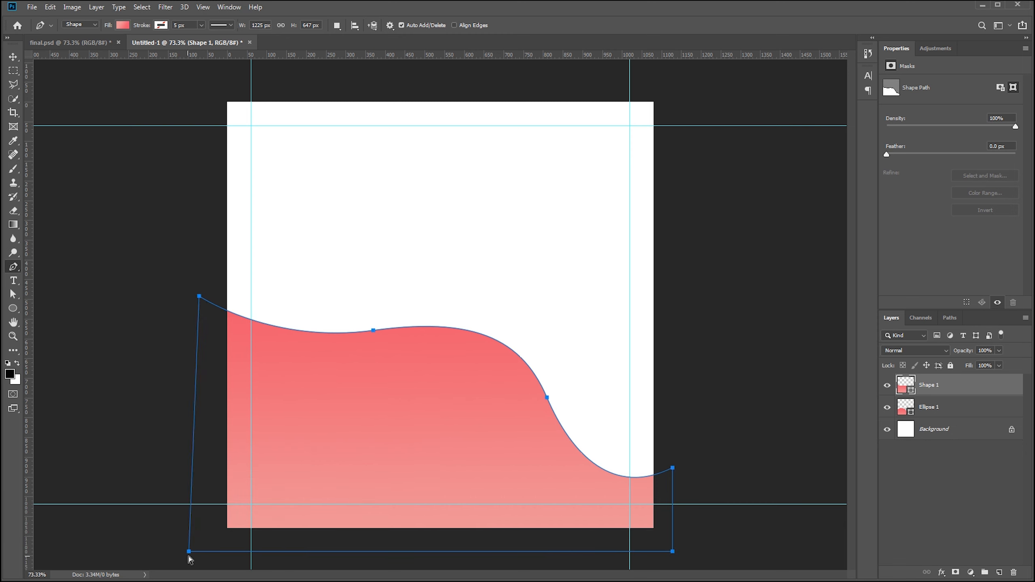
{"action": "left_click_drag", "start_coordinate": [190, 552], "coordinate": [201, 551]}
{"action": "key", "text": "ctrl+z"}
Move the wavy shape's layer beneath the circle, then hide and show the circle to compare.
{"action": "left_click_drag", "start_coordinate": [942, 389], "coordinate": [937, 414]}
{"action": "left_click", "coordinate": [889, 384]}
{"action": "key", "text": "u"}
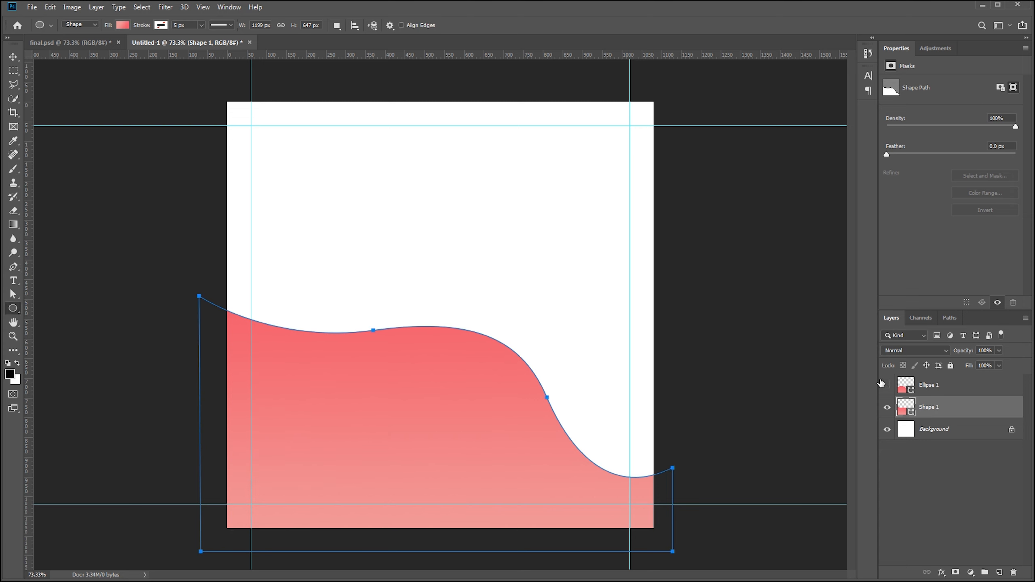
{"action": "left_click", "coordinate": [887, 385]}
Reverse the circle's gradient fill so its lighter colour is at the top.
{"action": "left_click", "coordinate": [899, 387]}
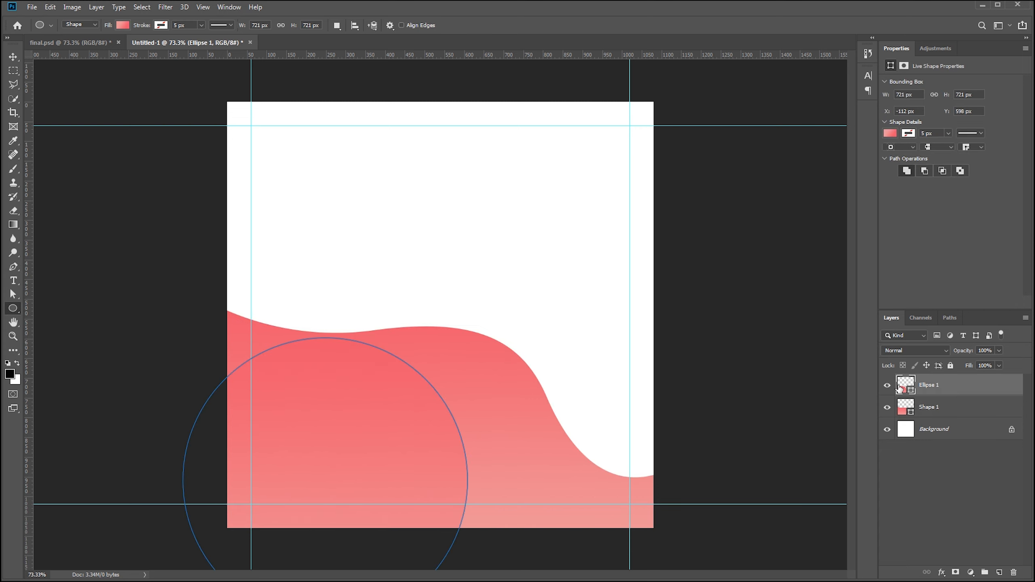
{"action": "left_click", "coordinate": [888, 133]}
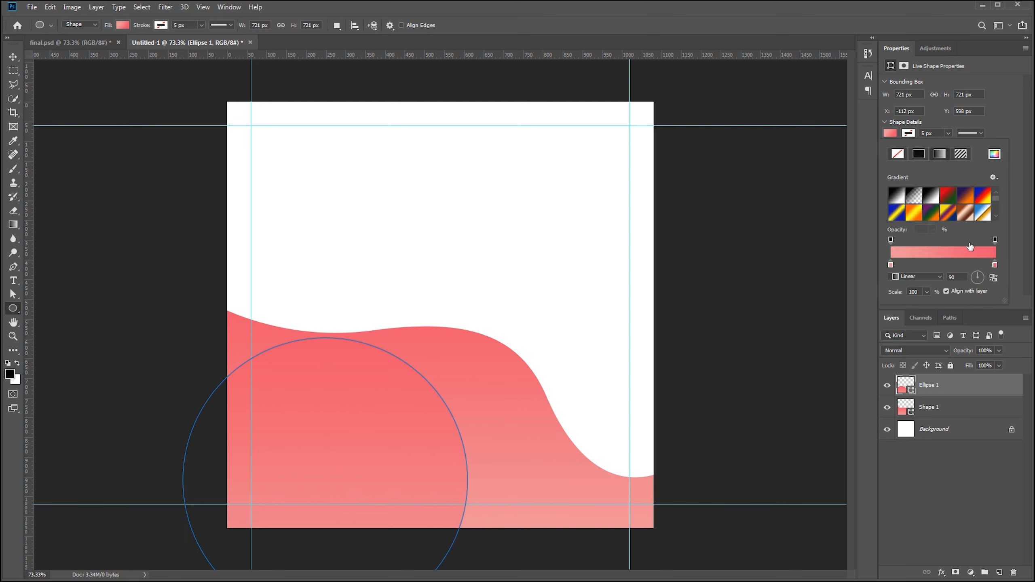
{"action": "left_click", "coordinate": [993, 279]}
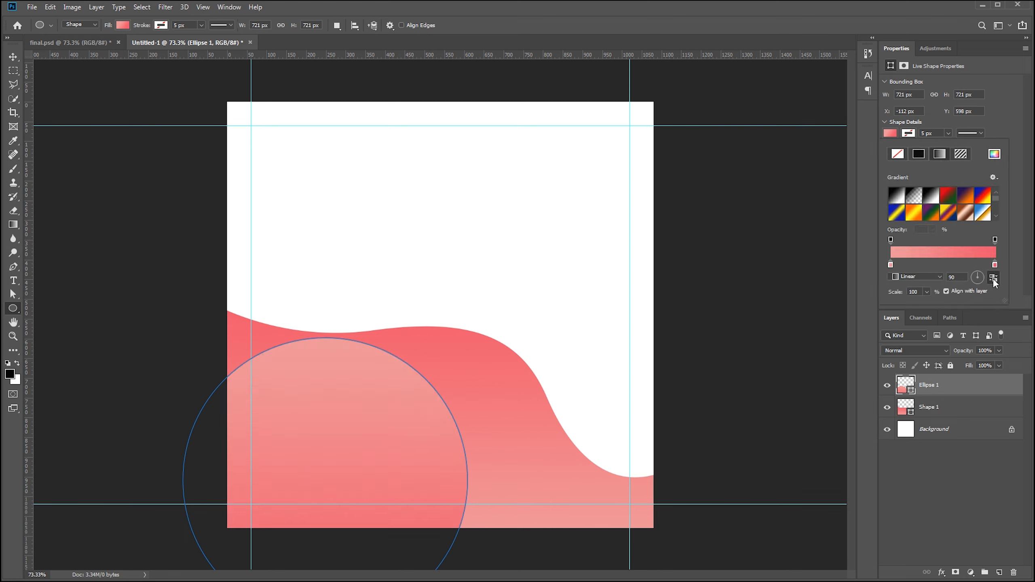
{"action": "left_click", "coordinate": [474, 132]}
{"action": "key", "text": "v"}
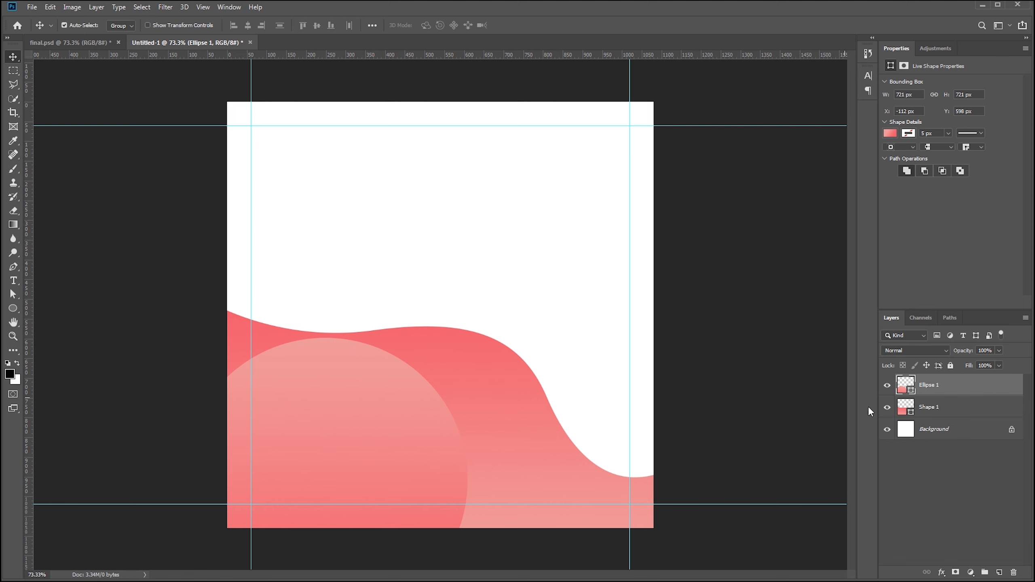
Undo the circle's gradient reversal and reverse the wavy shape's gradient fill instead, putting its lighter colour at the top.
{"action": "key", "text": "2"}
{"action": "left_click", "coordinate": [483, 372], "text": "ctrl"}
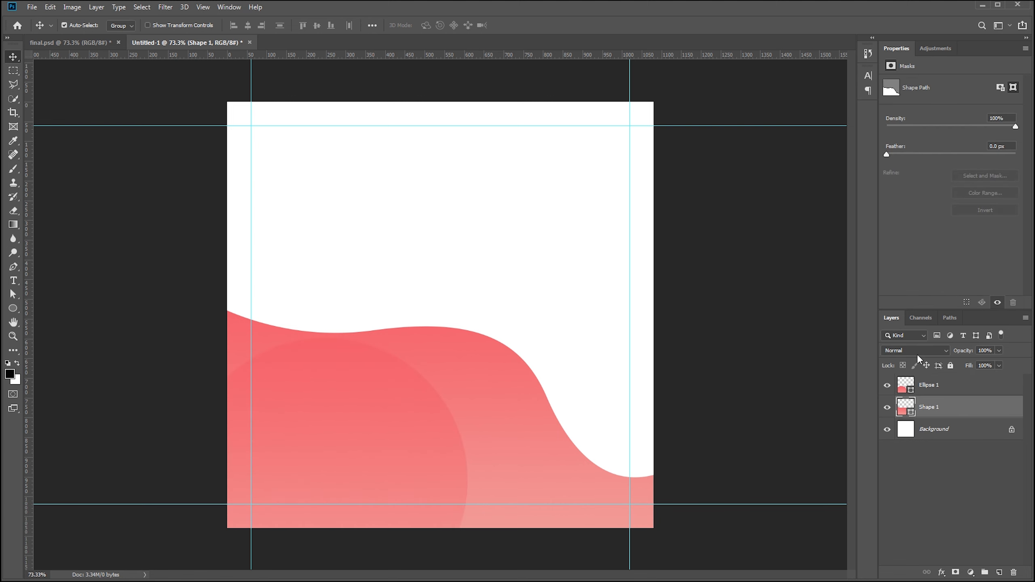
{"action": "key", "text": "u"}
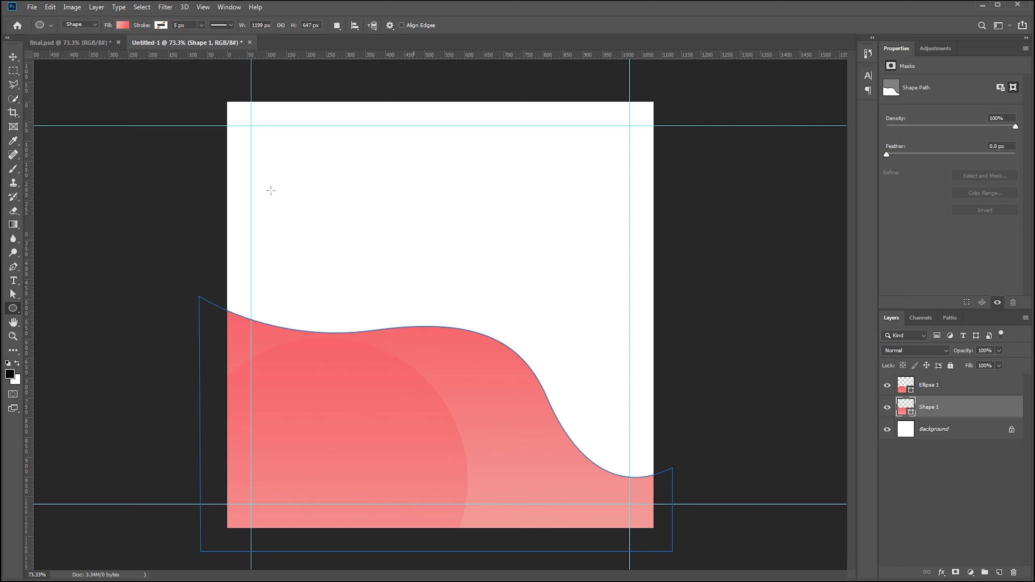
{"action": "left_click", "coordinate": [123, 26]}
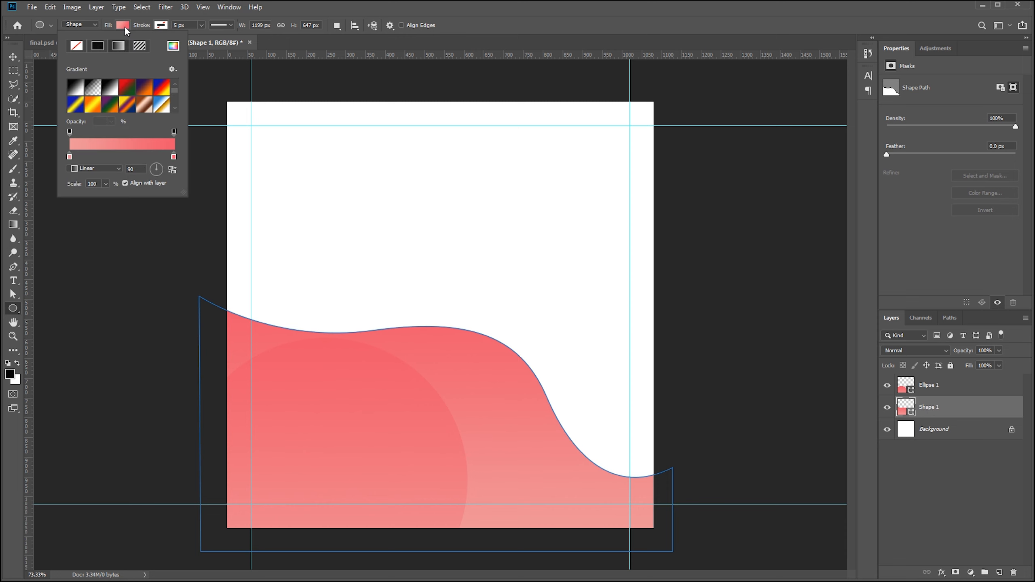
{"action": "left_click", "coordinate": [172, 170]}
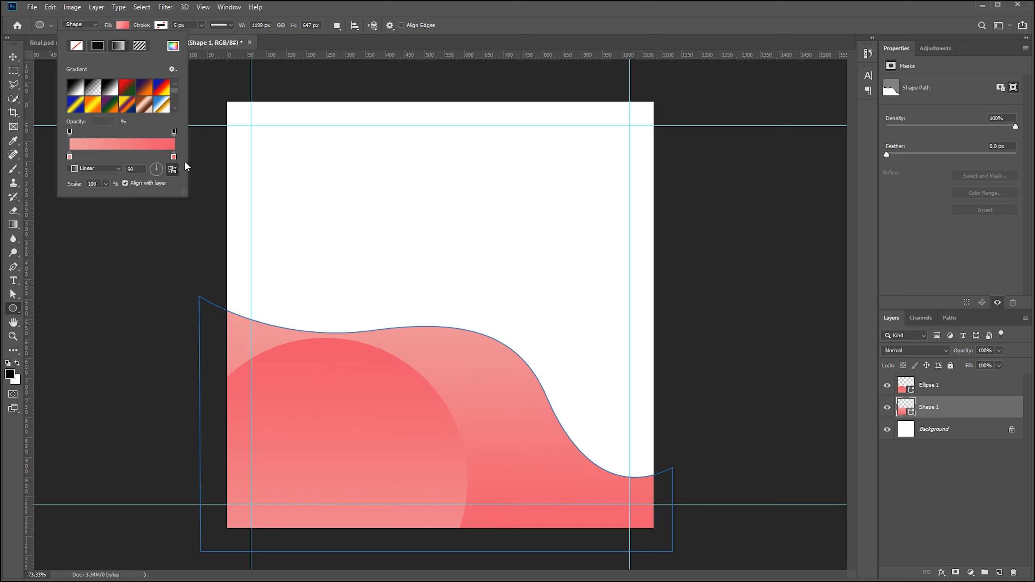
{"action": "left_click", "coordinate": [186, 161]}
{"action": "key", "text": "Return"}
{"action": "key", "text": "v"}
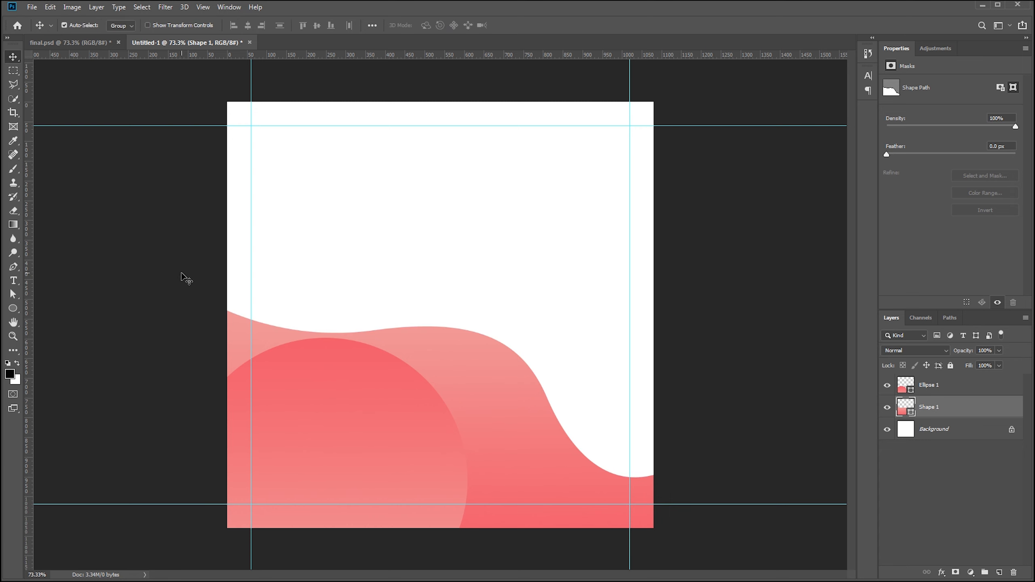
Nudge the wavy shape upward by about 7 px and deselect it.
{"action": "left_click_drag", "start_coordinate": [489, 392], "coordinate": [489, 388]}
{"action": "key", "text": "Up"}
{"action": "key", "text": "Up"}
{"action": "key", "text": "Up"}
{"action": "key", "text": "Up"}
{"action": "key", "text": "Up"}
{"action": "key", "text": "Up"}
{"action": "key", "text": "Up"}
{"action": "left_click", "coordinate": [751, 357]}
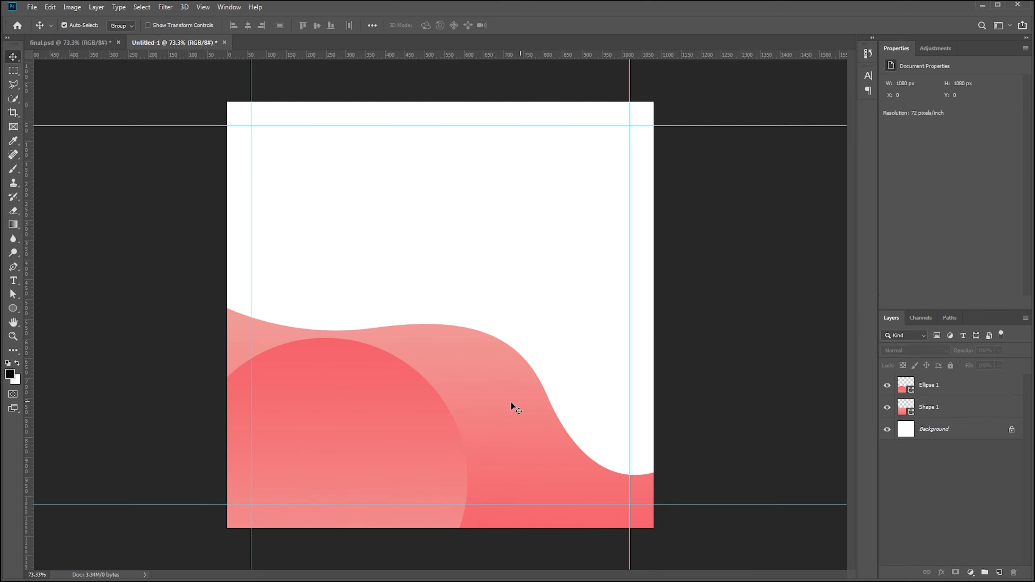
Raise the wavy shape's upper-left anchor, making the shape about 667 px high, and shift the next anchor on the curve slightly left.
{"action": "key", "text": "a"}
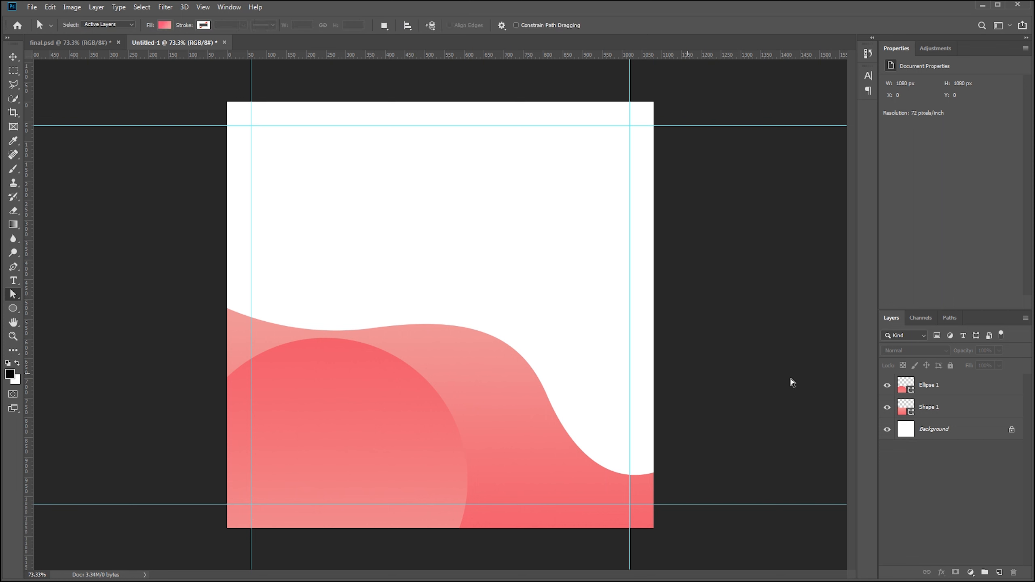
{"action": "left_click", "coordinate": [901, 410]}
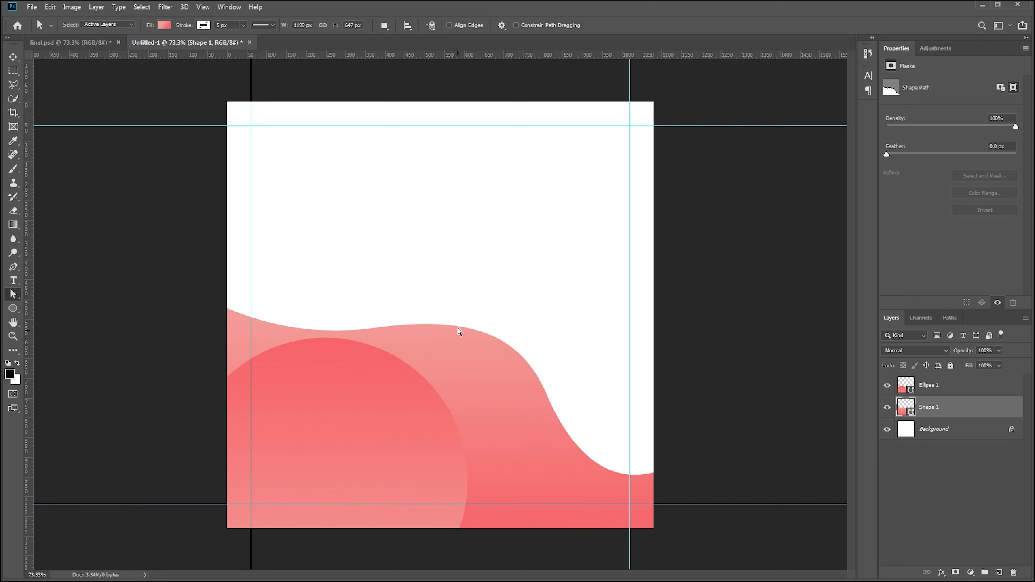
{"action": "left_click", "coordinate": [519, 357]}
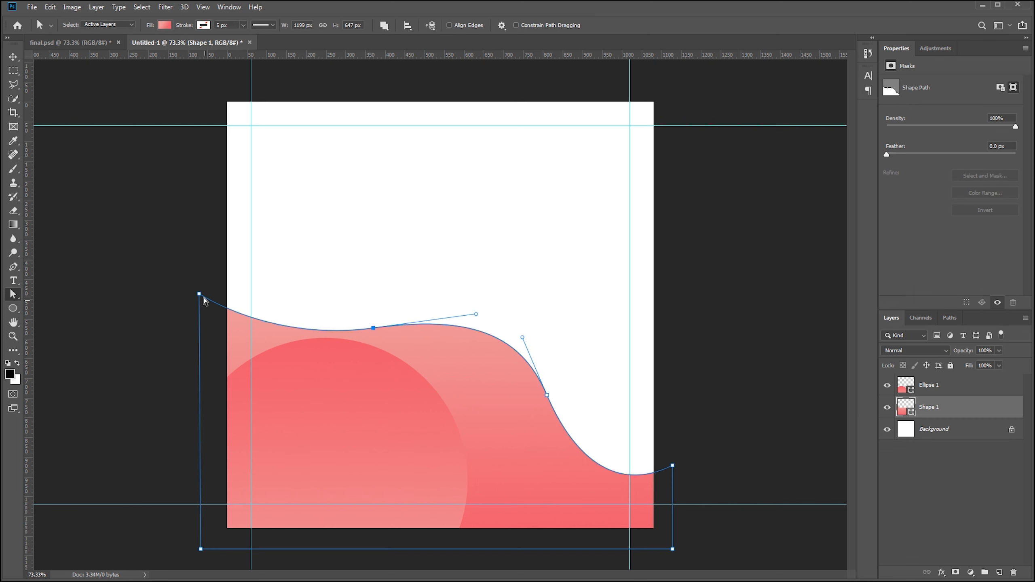
{"action": "left_click_drag", "start_coordinate": [199, 294], "coordinate": [198, 287]}
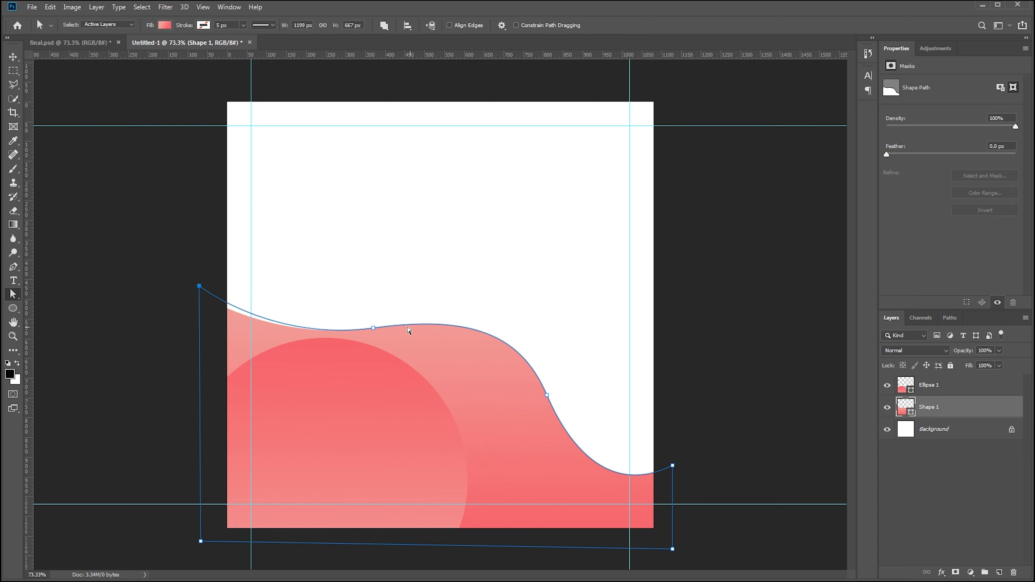
{"action": "left_click", "coordinate": [373, 327]}
{"action": "left_click_drag", "start_coordinate": [373, 328], "coordinate": [360, 328]}
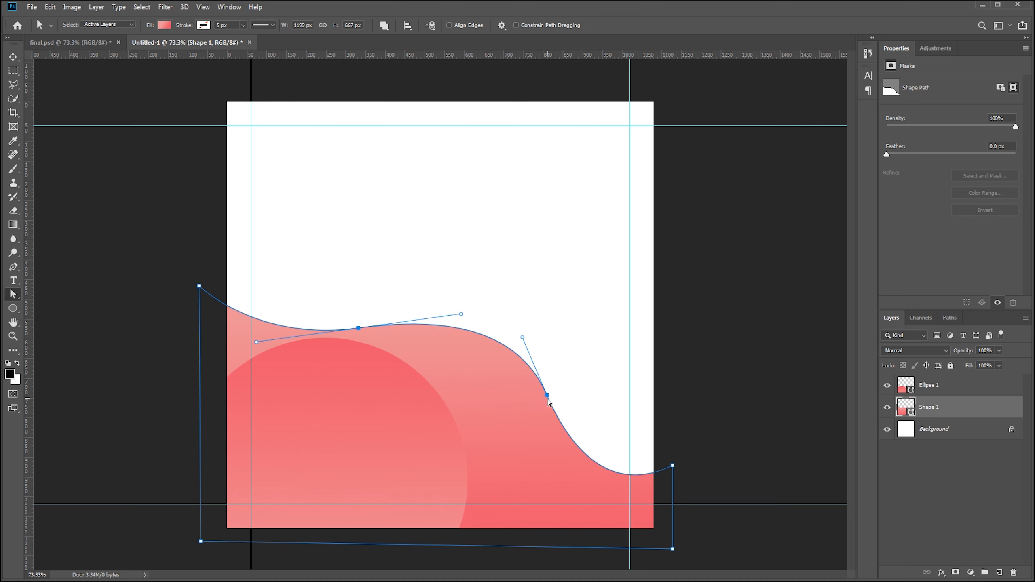
{"action": "left_click", "coordinate": [768, 375]}
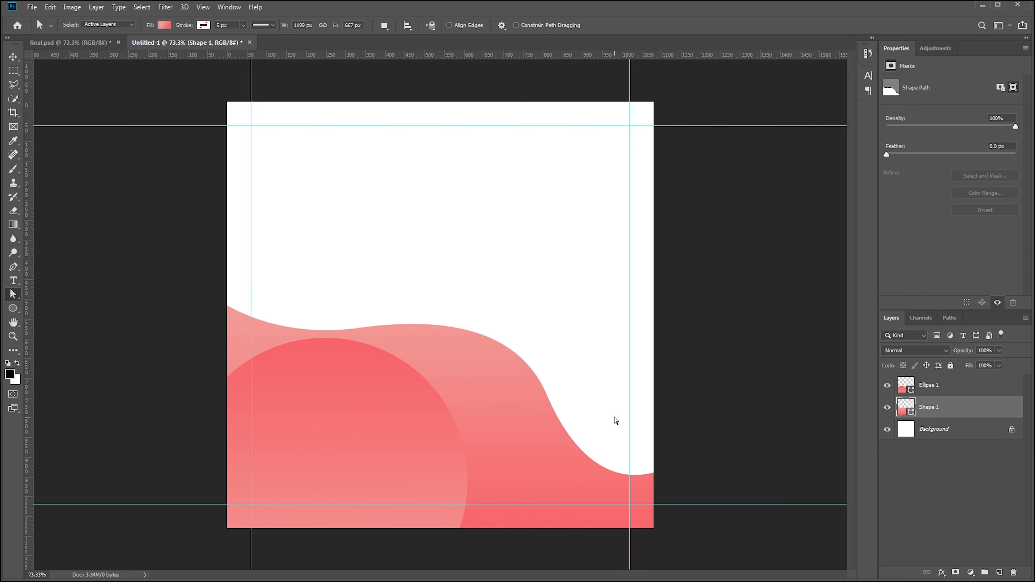
Duplicate the wavy shape, flip the copy vertically, and rotate and move it into the canvas's upper-right corner.
{"action": "key", "text": "v"}
{"action": "left_click_drag", "start_coordinate": [505, 428], "coordinate": [615, 157]}
{"action": "key", "text": "ctrl+t"}
{"action": "right_click", "coordinate": [534, 165]}
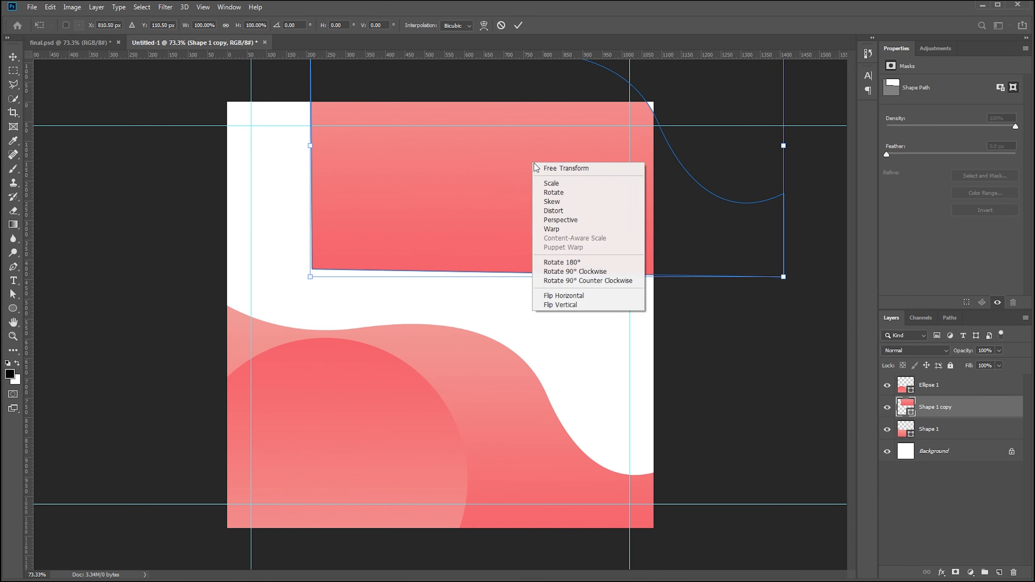
{"action": "left_click", "coordinate": [574, 305]}
{"action": "left_click_drag", "start_coordinate": [805, 182], "coordinate": [690, 323]}
{"action": "left_click_drag", "start_coordinate": [626, 138], "coordinate": [631, 93]}
{"action": "key", "text": "Return"}
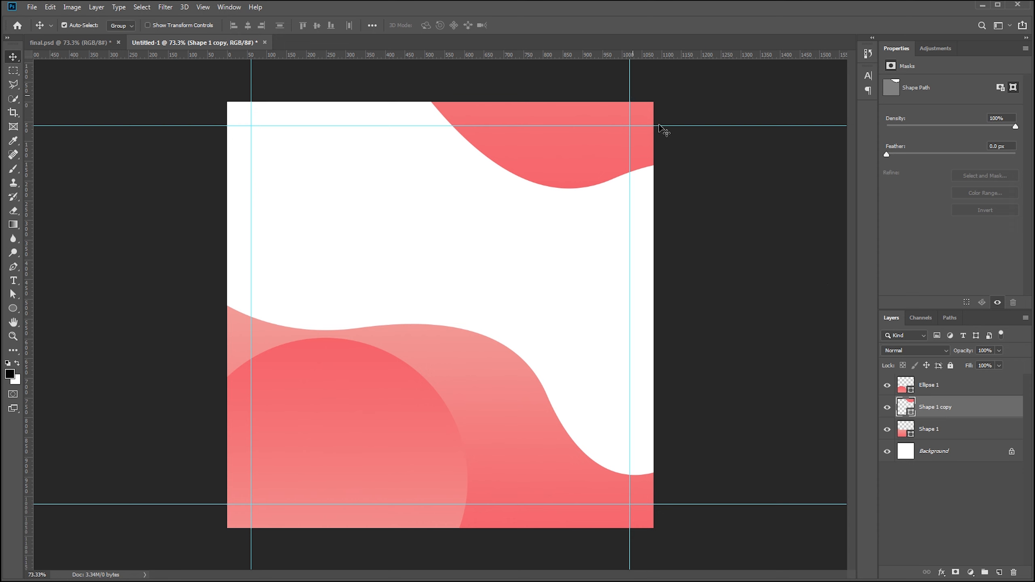
Scale the upper-right wave copy to about 90%, rotate it about 5.9° clockwise, and adjust its position in the corner.
{"action": "left_click_drag", "start_coordinate": [564, 143], "coordinate": [542, 157]}
{"action": "key", "text": "ctrl+t"}
{"action": "left_click_drag", "start_coordinate": [779, 220], "coordinate": [725, 182]}
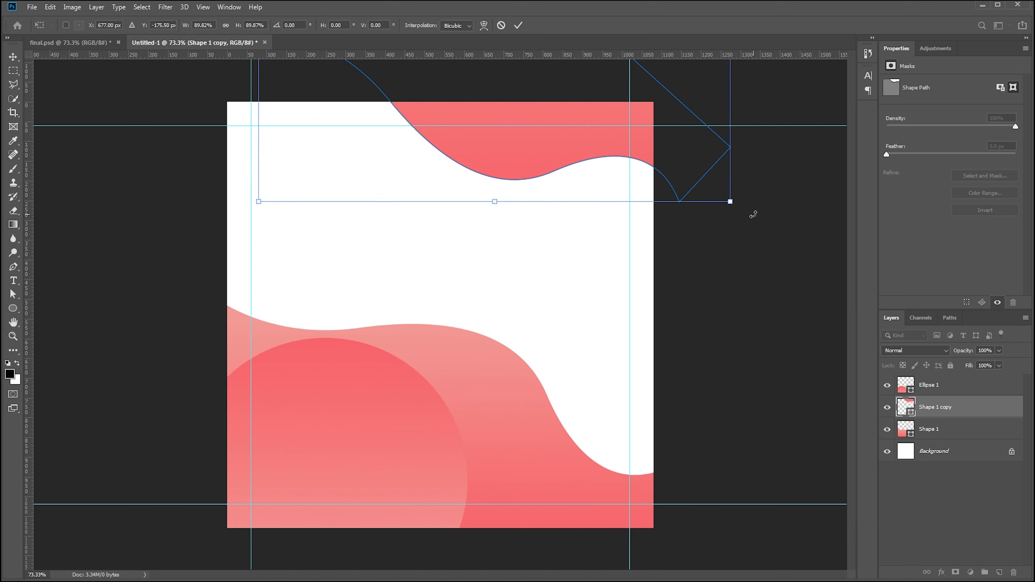
{"action": "left_click_drag", "start_coordinate": [753, 213], "coordinate": [735, 232]}
{"action": "left_click_drag", "start_coordinate": [693, 182], "coordinate": [711, 184]}
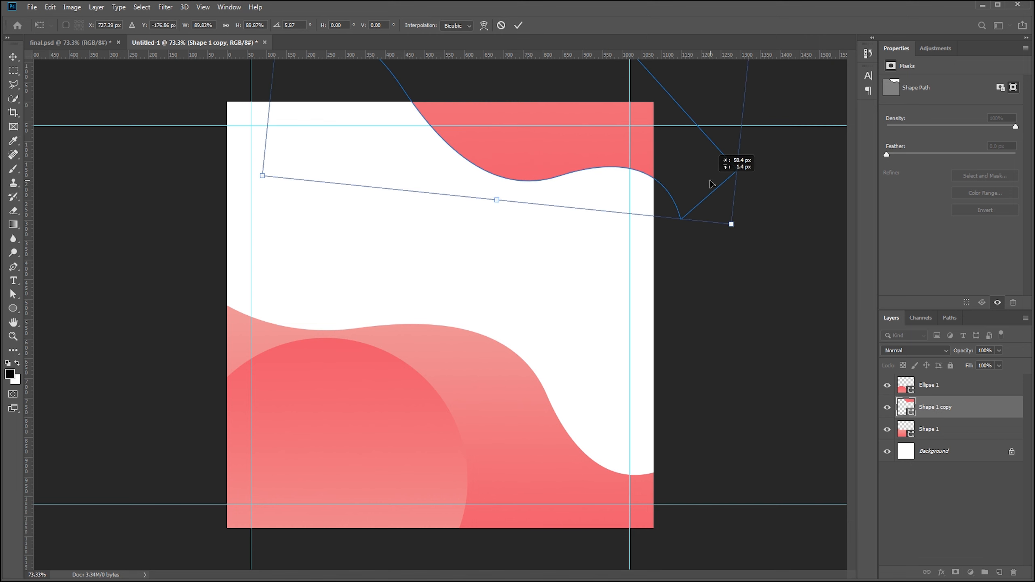
{"action": "key", "text": "Return"}
{"action": "left_click", "coordinate": [707, 347]}
Duplicate the lower wavy shape up and to the right, and set the copy's opacity to 50%.
{"action": "left_click", "coordinate": [523, 461]}
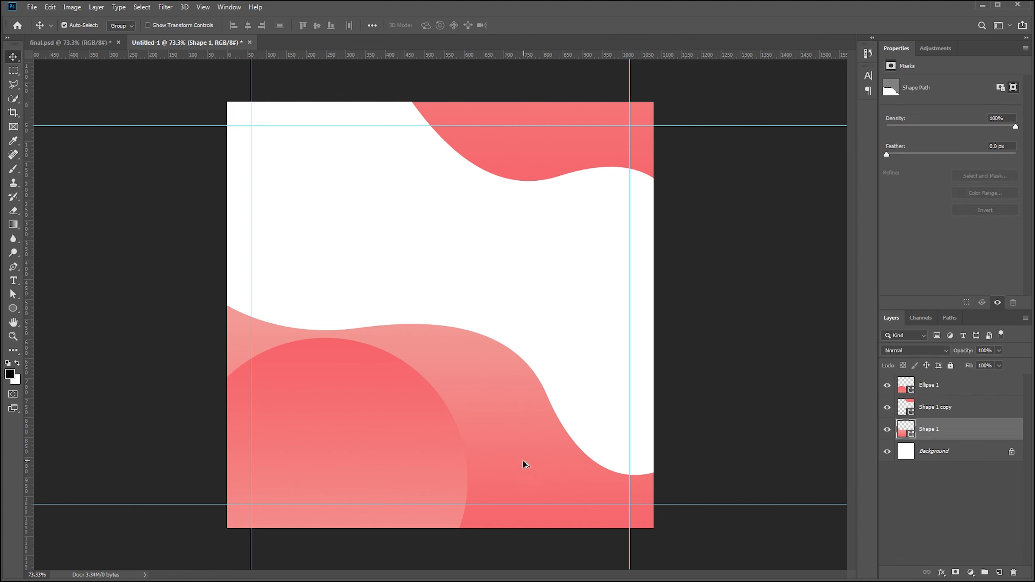
{"action": "left_click_drag", "start_coordinate": [535, 473], "coordinate": [566, 422], "text": "alt"}
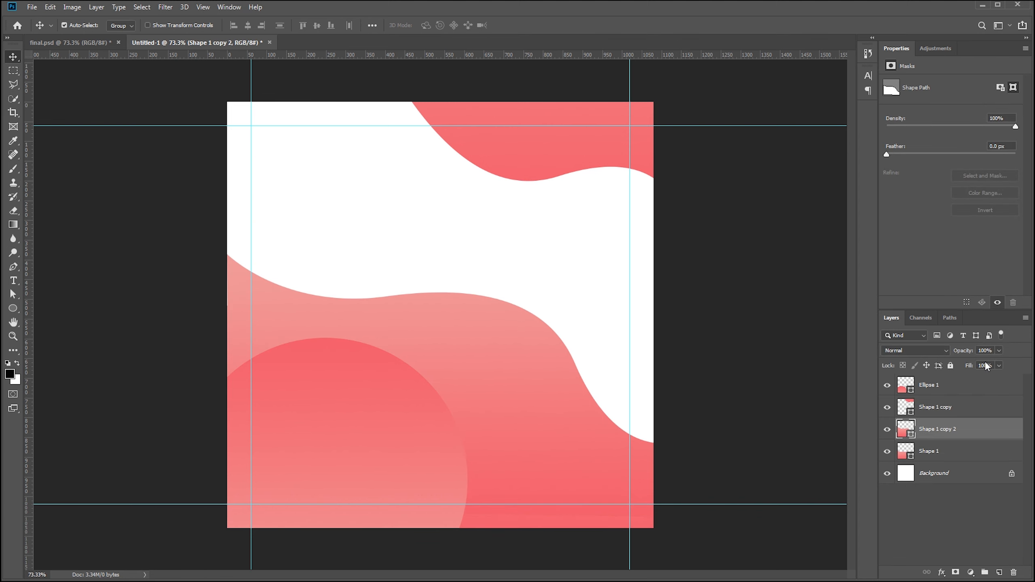
{"action": "left_click_drag", "start_coordinate": [976, 366], "coordinate": [970, 360]}
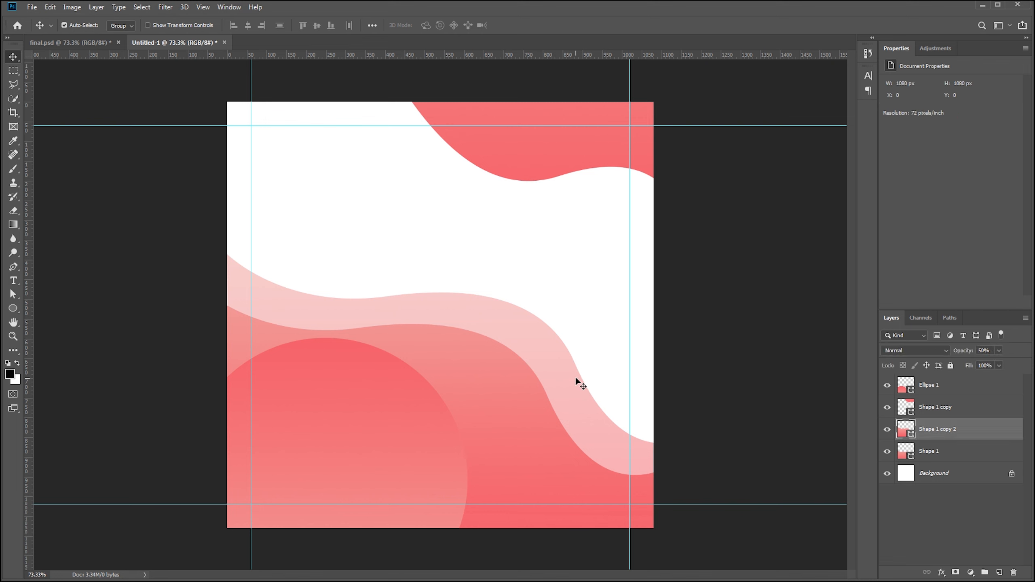
Rotate the translucent wave copy about 11.6° counterclockwise and lower it so its crest shows above the lower wave's right half.
{"action": "key", "text": "ctrl+t"}
{"action": "left_click_drag", "start_coordinate": [707, 237], "coordinate": [665, 203]}
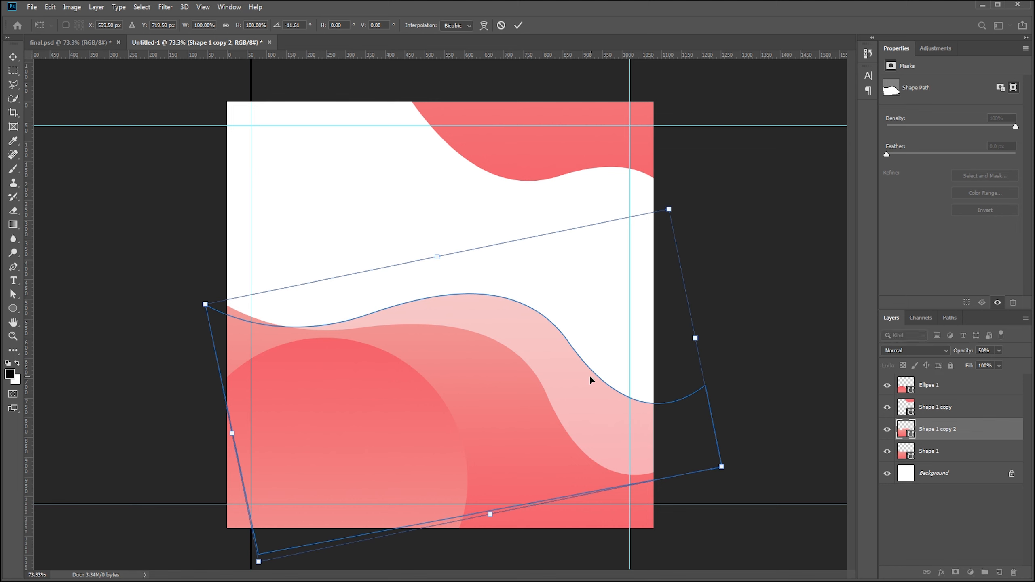
{"action": "left_click_drag", "start_coordinate": [585, 379], "coordinate": [584, 382]}
{"action": "left_click_drag", "start_coordinate": [585, 384], "coordinate": [584, 390]}
{"action": "key", "text": "Return"}
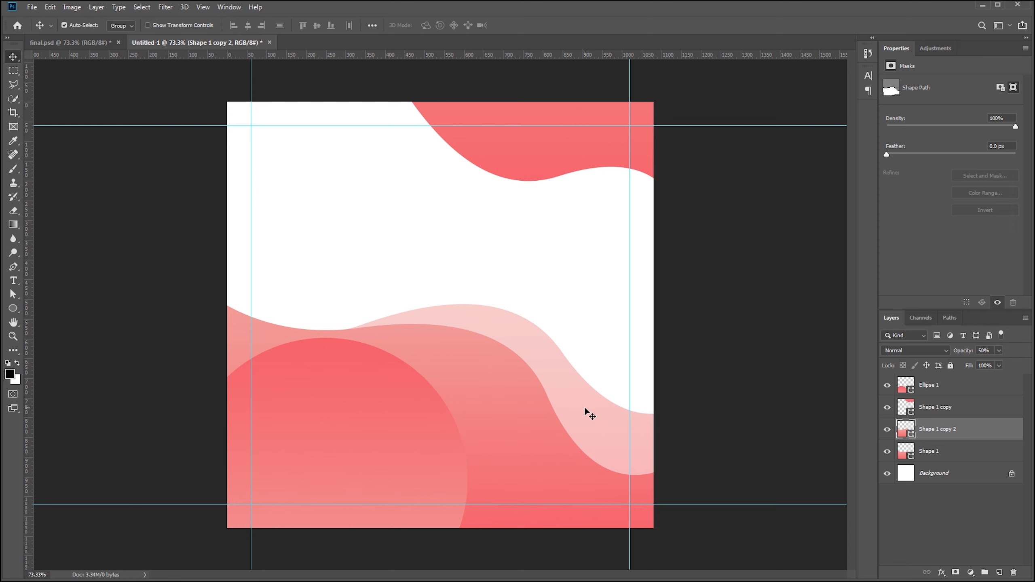
{"action": "left_click", "coordinate": [724, 351]}
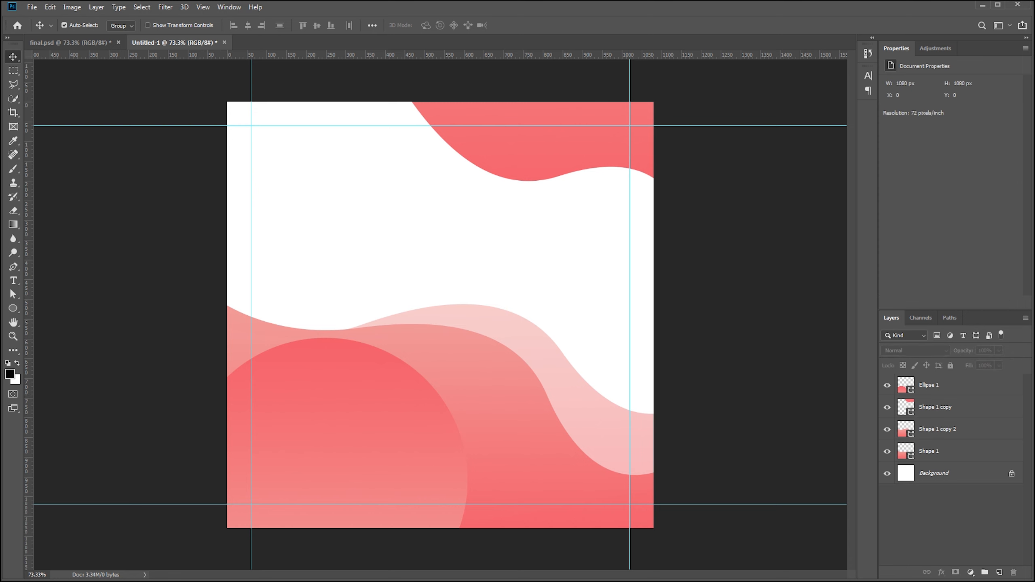
{"action": "left_click_drag", "start_coordinate": [387, 241], "coordinate": [455, 248]}
{"action": "right_click", "coordinate": [445, 253]}
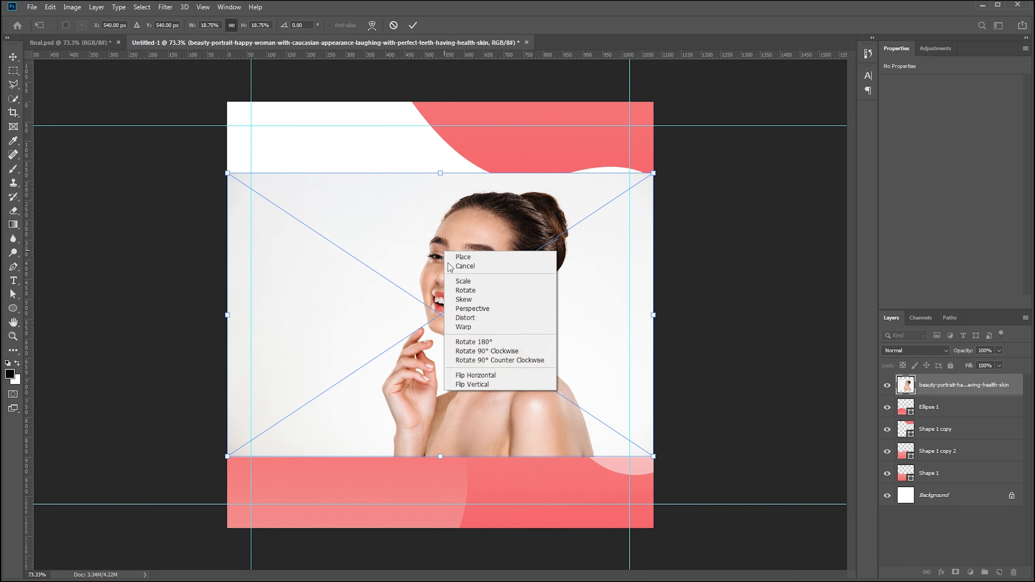
{"action": "left_click", "coordinate": [472, 386]}
{"action": "right_click", "coordinate": [453, 286]}
{"action": "key", "text": "Escape"}
{"action": "key", "text": "Escape"}
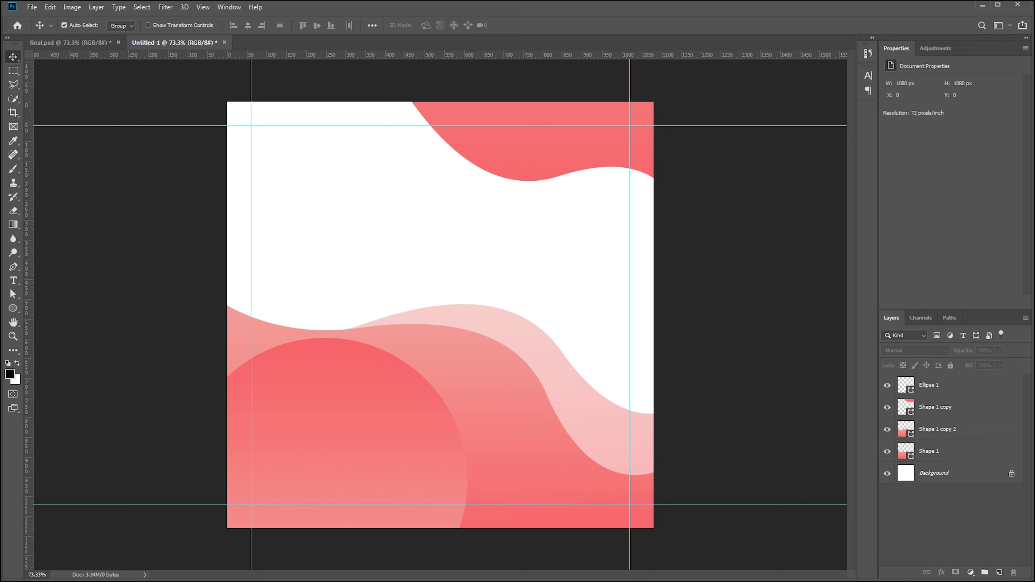
Place the laughing woman's beauty portrait in the document, flip it horizontally, and move it up to Y 60 px.
{"action": "left_click_drag", "start_coordinate": [342, 234], "coordinate": [430, 266]}
{"action": "right_click", "coordinate": [456, 251]}
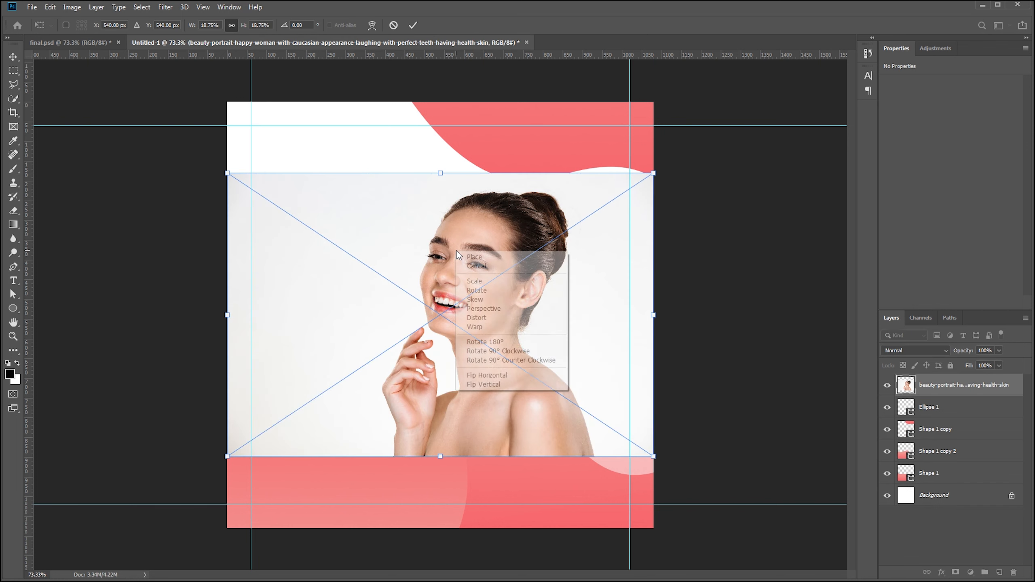
{"action": "left_click", "coordinate": [489, 375]}
{"action": "left_click_drag", "start_coordinate": [499, 351], "coordinate": [490, 304]}
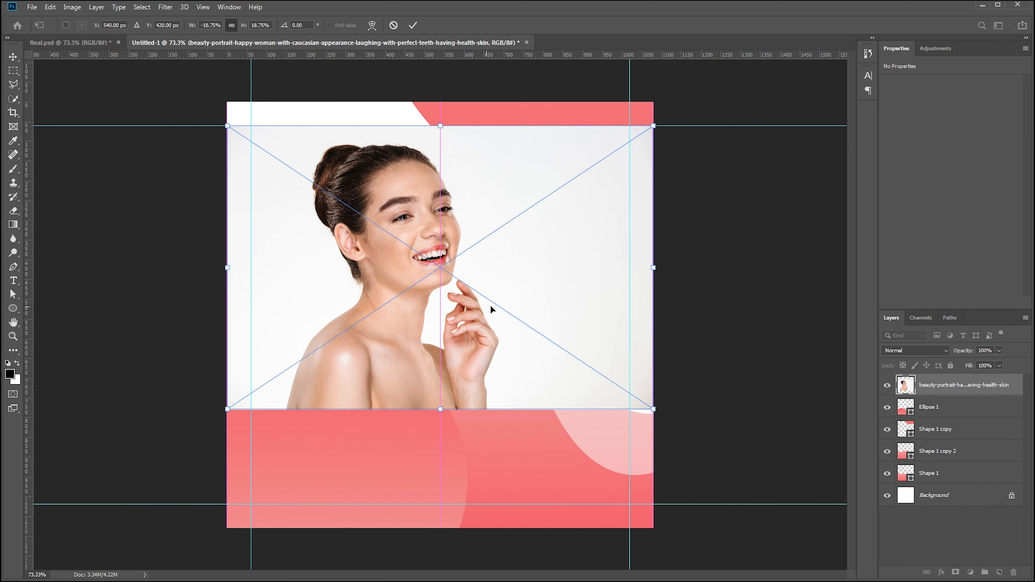
{"action": "key", "text": "Return"}
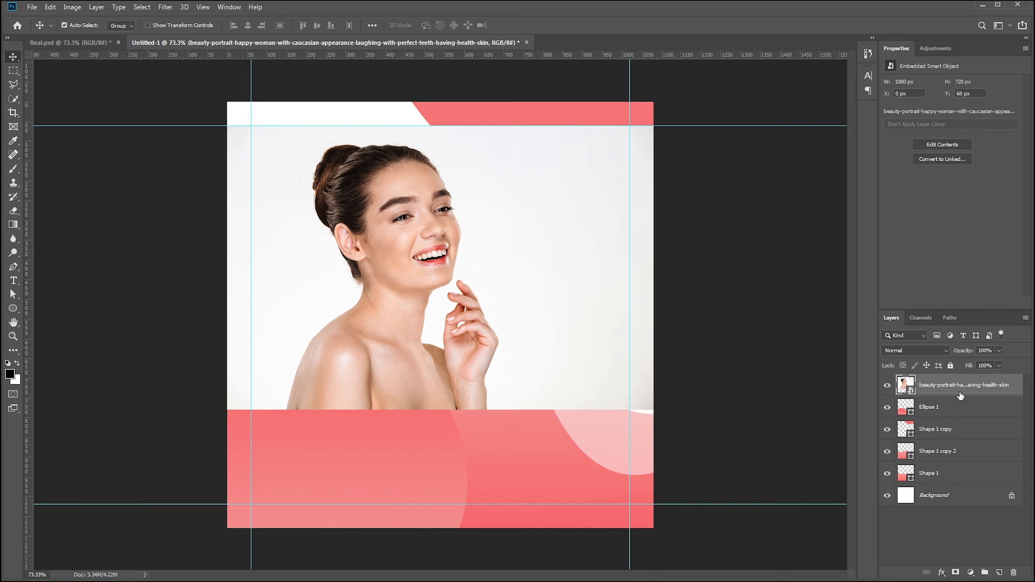
Move the portrait layer beneath all the wave shapes, and scale it to about 930 × 619 px at X -31, Y 82 px.
{"action": "left_click_drag", "start_coordinate": [958, 392], "coordinate": [954, 483]}
{"action": "left_click_drag", "start_coordinate": [425, 255], "coordinate": [406, 230]}
{"action": "key", "text": "ctrl+t"}
{"action": "left_click_drag", "start_coordinate": [211, 101], "coordinate": [252, 139]}
{"action": "left_click_drag", "start_coordinate": [376, 259], "coordinate": [332, 250]}
{"action": "left_click_drag", "start_coordinate": [589, 125], "coordinate": [576, 133]}
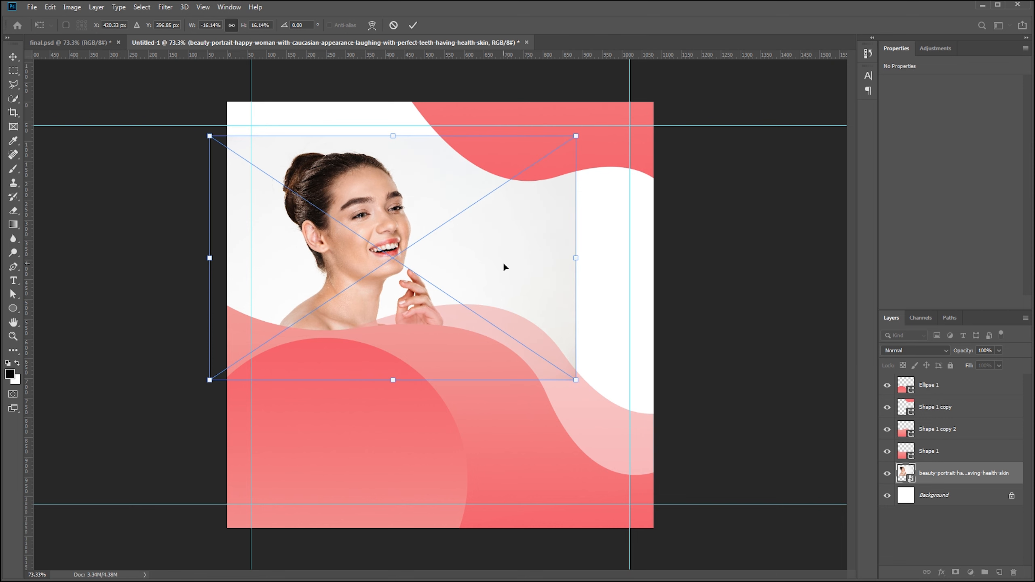
{"action": "left_click_drag", "start_coordinate": [503, 262], "coordinate": [510, 256]}
{"action": "key", "text": "Return"}
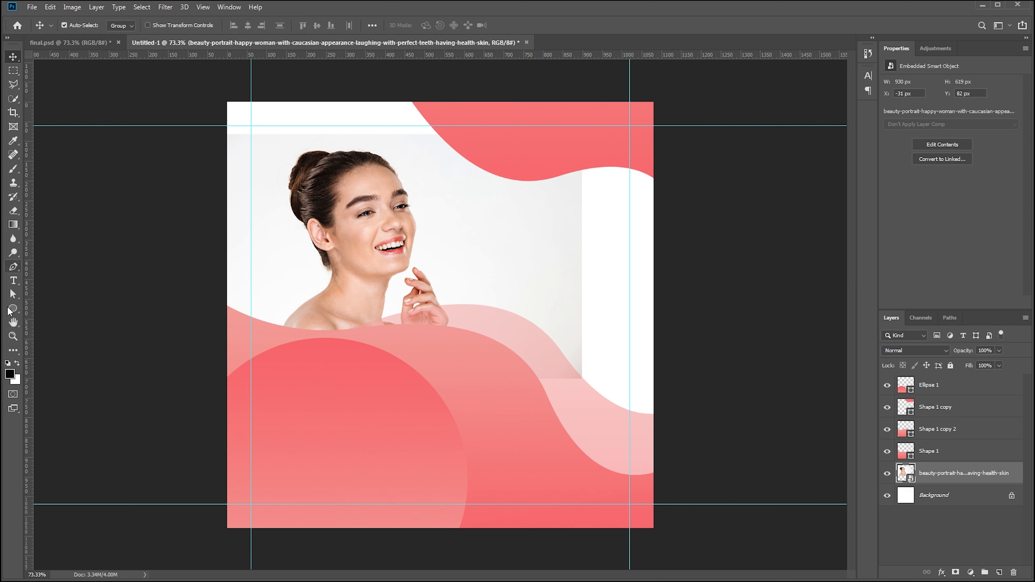
Draw a rectangle about 1146 × 1154 px covering the whole canvas and place its layer beneath the portrait.
{"action": "left_click", "coordinate": [12, 308]}
{"action": "left_click", "coordinate": [47, 309]}
{"action": "left_click_drag", "start_coordinate": [214, 88], "coordinate": [666, 544]}
{"action": "left_click_drag", "start_coordinate": [951, 482], "coordinate": [949, 505]}
Fill the canvas-sized rectangle with a solid off-white sampled from the portrait photo's background.
{"action": "left_click", "coordinate": [890, 115]}
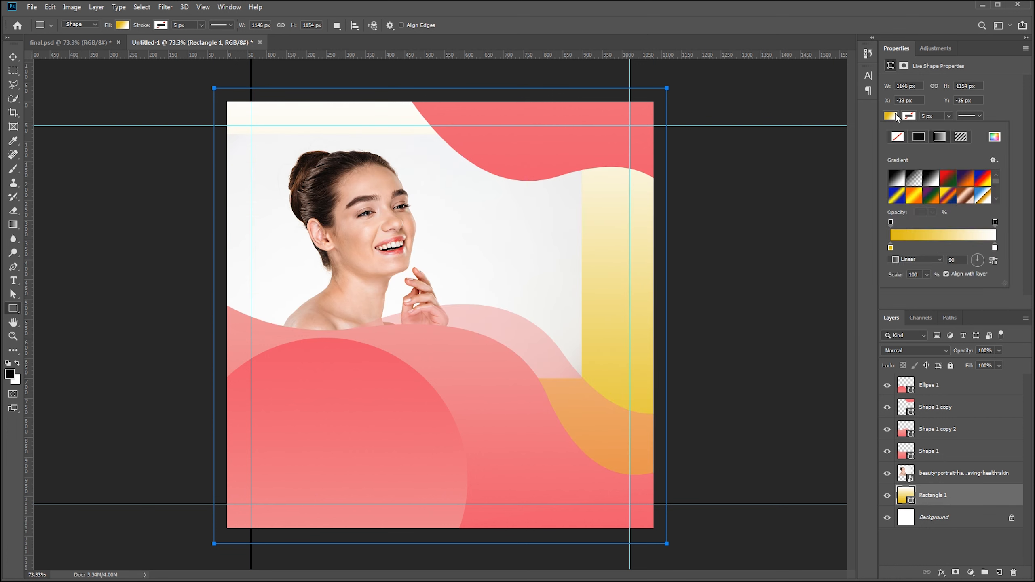
{"action": "left_click", "coordinate": [918, 137]}
{"action": "left_click", "coordinate": [993, 136]}
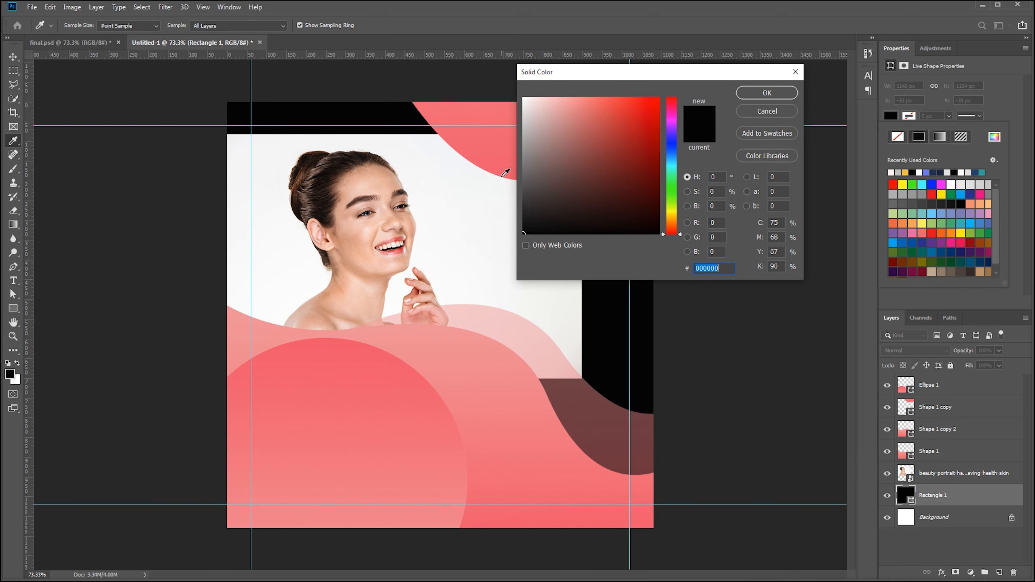
{"action": "left_click", "coordinate": [486, 193]}
{"action": "key", "text": "Return"}
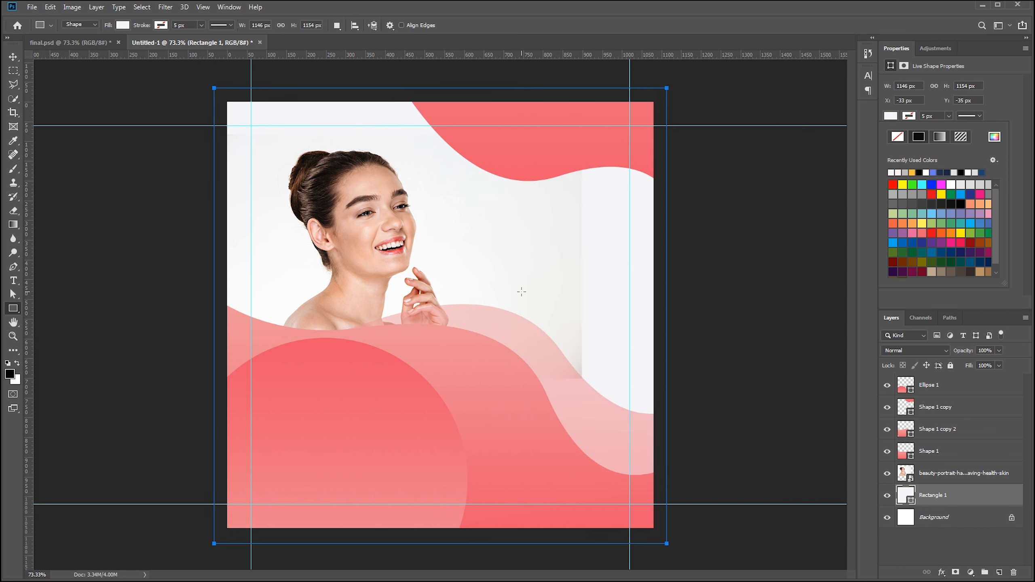
Add a layer mask to the portrait and paint it black along the photo's outer edges with a soft 250 px brush.
{"action": "key", "text": "v"}
{"action": "left_click", "coordinate": [394, 224]}
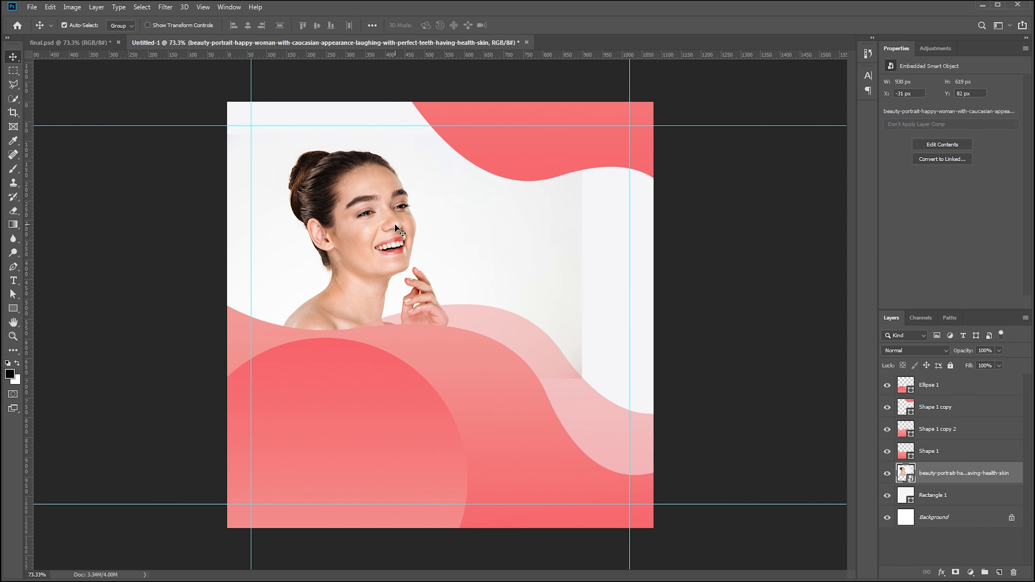
{"action": "left_click", "coordinate": [955, 571]}
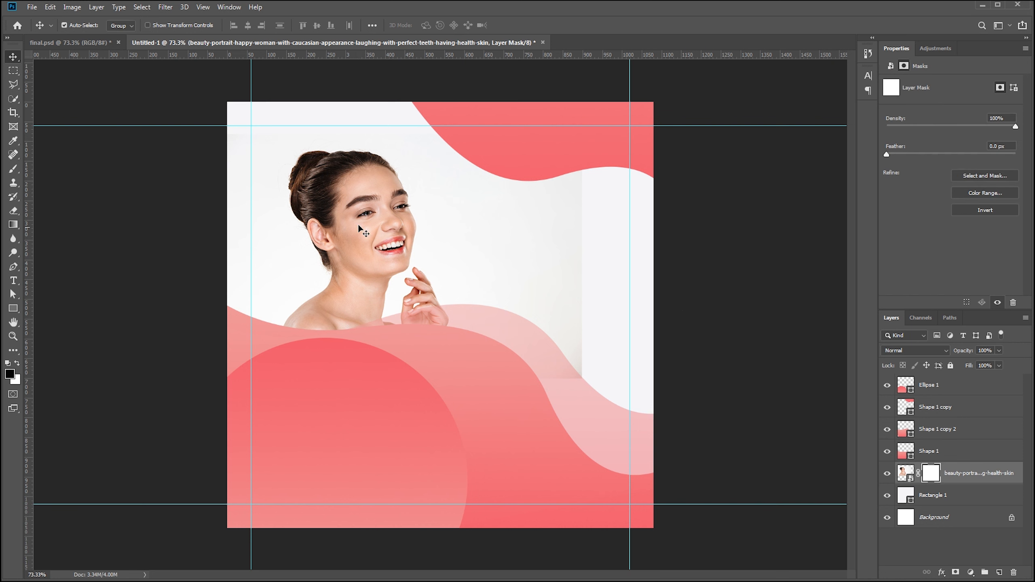
{"action": "key", "text": "b"}
{"action": "left_click_drag", "start_coordinate": [589, 192], "coordinate": [589, 404]}
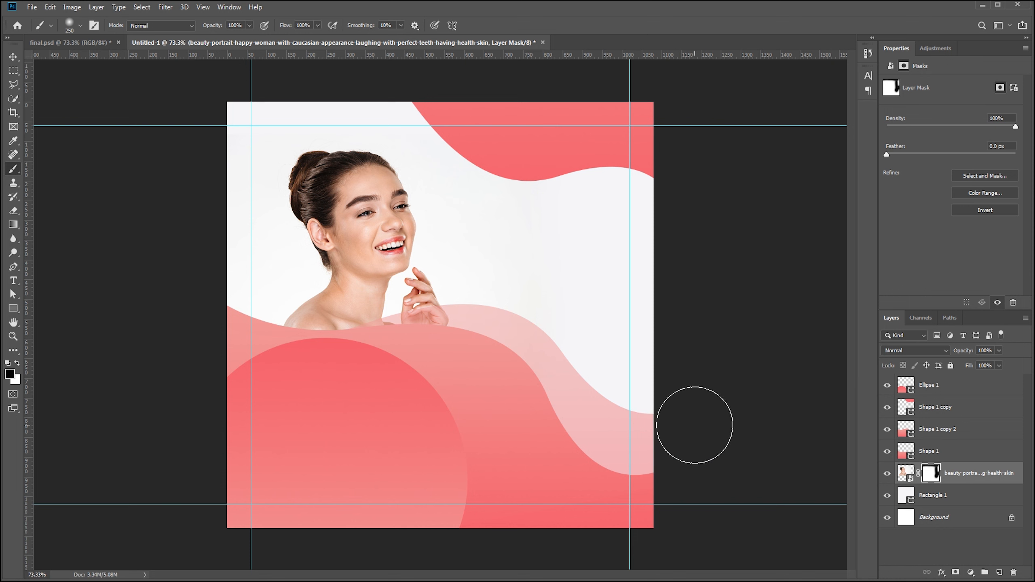
{"action": "key", "text": "v"}
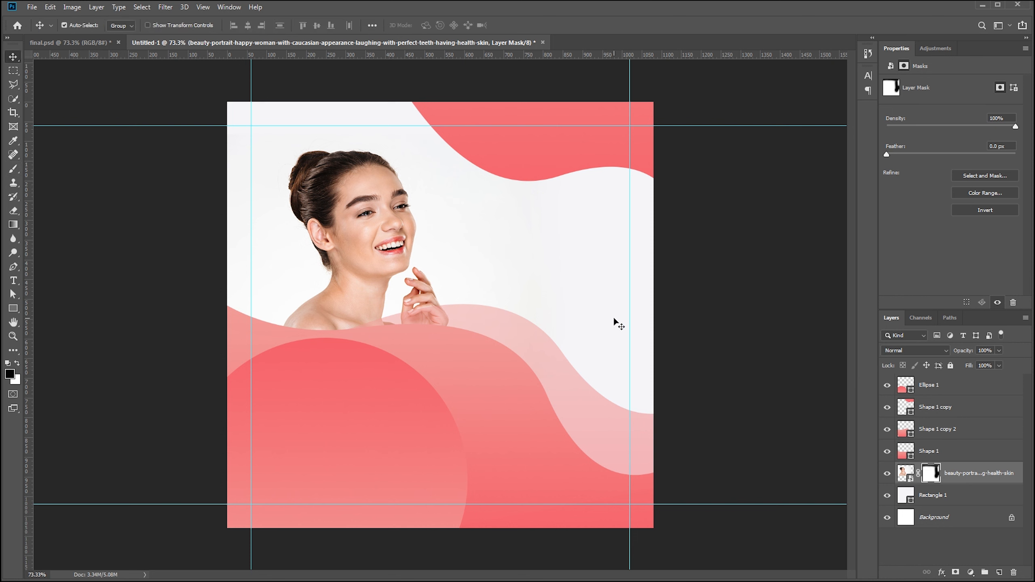
{"action": "left_click_drag", "start_coordinate": [367, 200], "coordinate": [370, 208]}
{"action": "left_click", "coordinate": [653, 231]}
{"action": "left_click", "coordinate": [695, 246]}
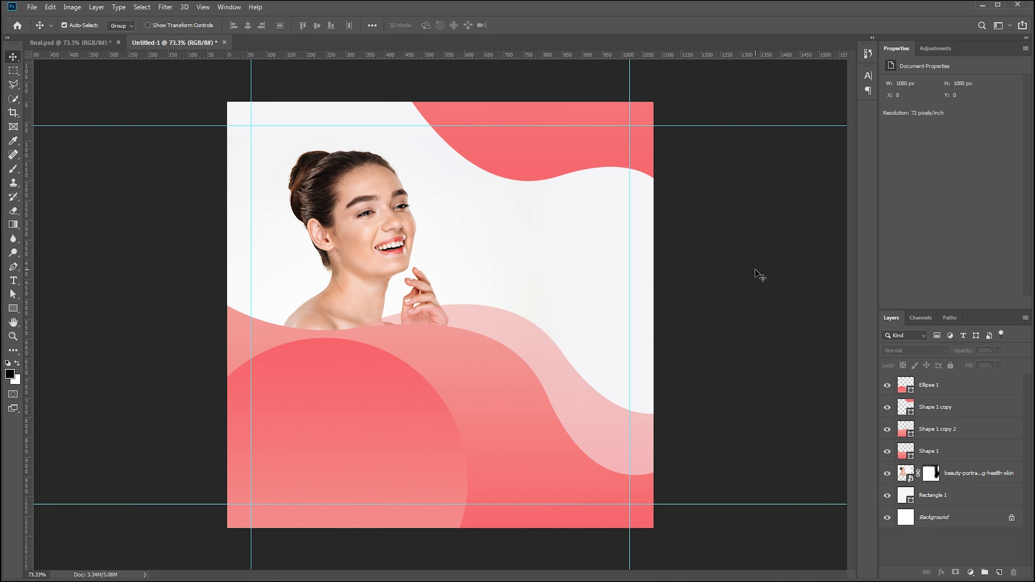
Put the masked portrait layer in its own group named Image and collapse the group.
{"action": "left_click", "coordinate": [968, 478]}
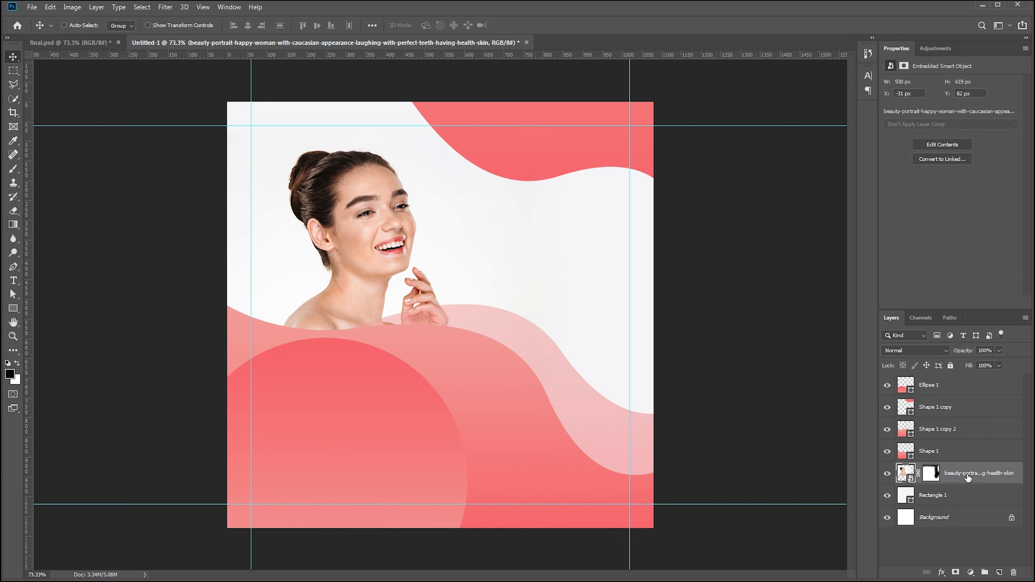
{"action": "key", "text": "ctrl+g"}
{"action": "double_click", "coordinate": [928, 469]}
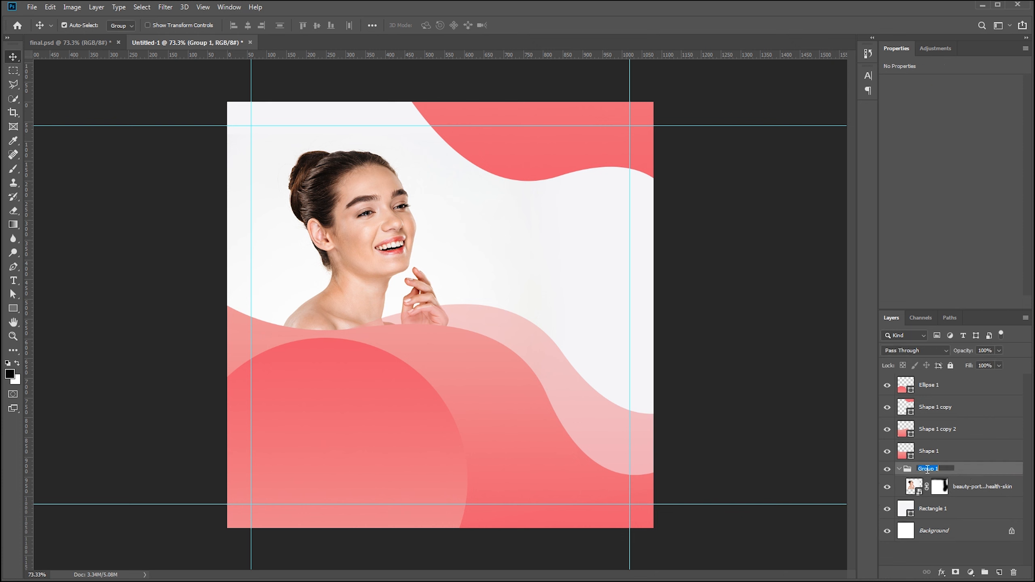
{"action": "key", "text": "BackSpace"}
{"action": "key", "text": "Return"}
{"action": "left_click", "coordinate": [899, 469]}
Put the off-white rectangle in a collapsed group named Background, and delete the original locked white Background layer.
{"action": "left_click", "coordinate": [931, 492]}
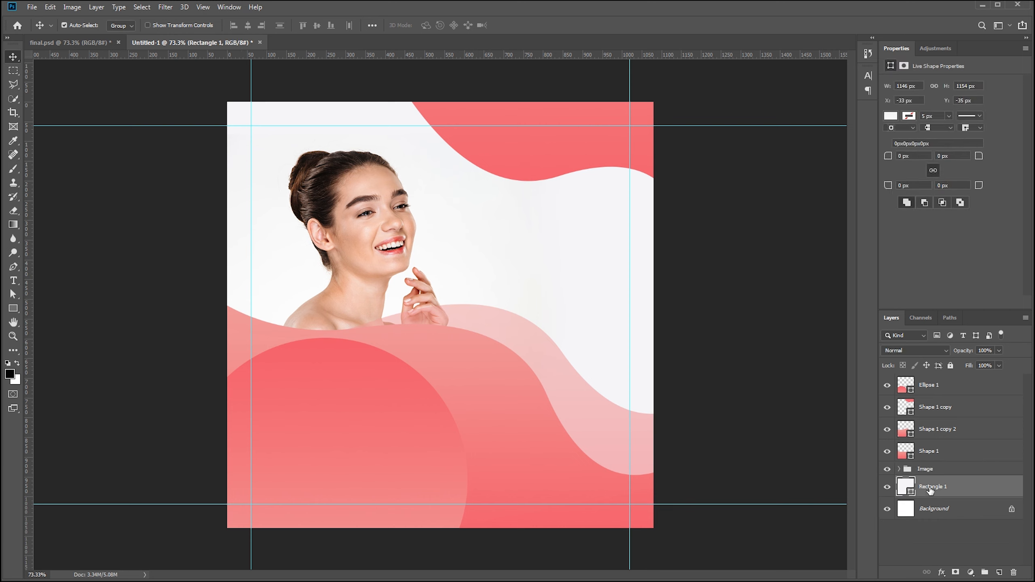
{"action": "key", "text": "ctrl+g"}
{"action": "double_click", "coordinate": [920, 482]}
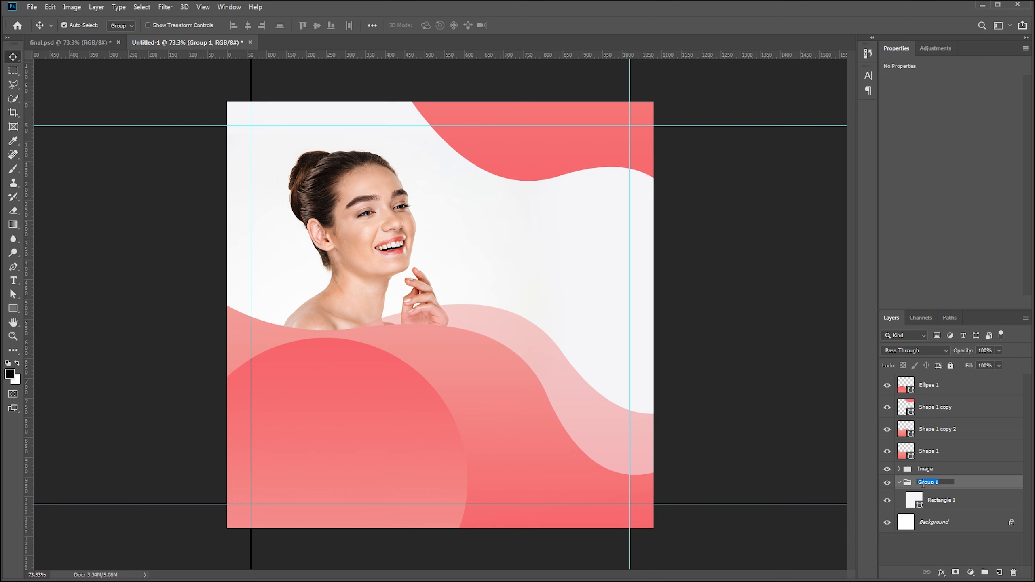
{"action": "type", "text": "Background"}
{"action": "key", "text": "Return"}
{"action": "left_click", "coordinate": [899, 482]}
{"action": "left_click", "coordinate": [928, 508]}
{"action": "key", "text": "Delete"}
Group the ellipse and the three wave layers under the name Shapes.
{"action": "left_click", "coordinate": [928, 460]}
{"action": "left_click", "coordinate": [942, 381], "text": "shift"}
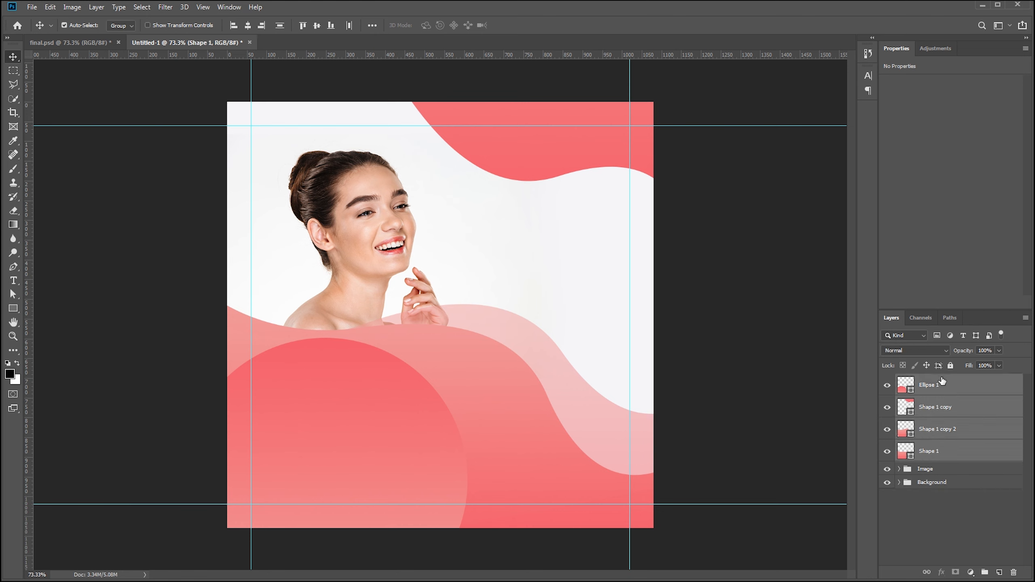
{"action": "key", "text": "ctrl+g"}
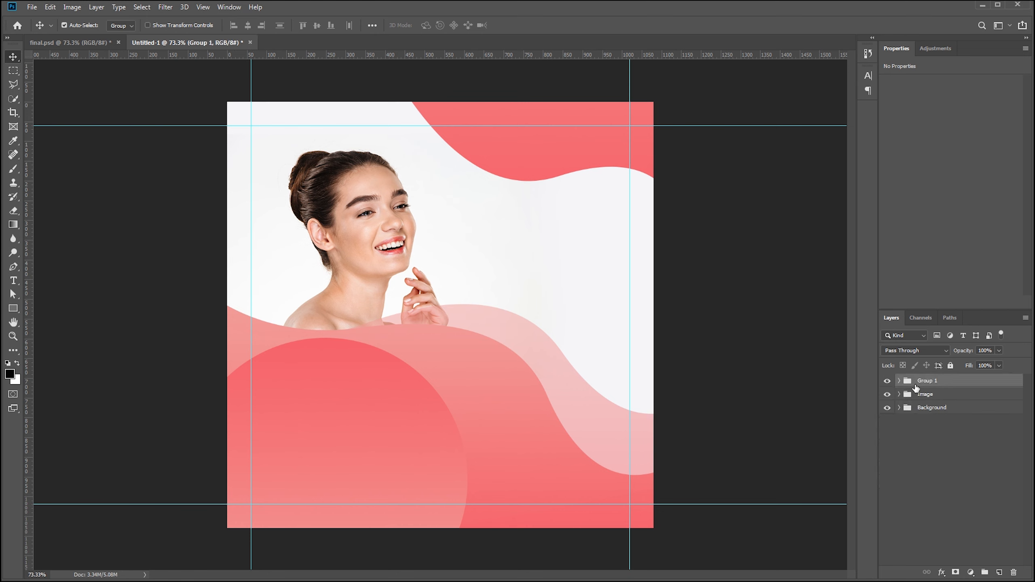
{"action": "double_click", "coordinate": [925, 380]}
{"action": "key", "text": "Return"}
Copy the Contact group from final.psd into Untitled-1 and align its social icons and phone line with the margin guides.
{"action": "left_click", "coordinate": [58, 44]}
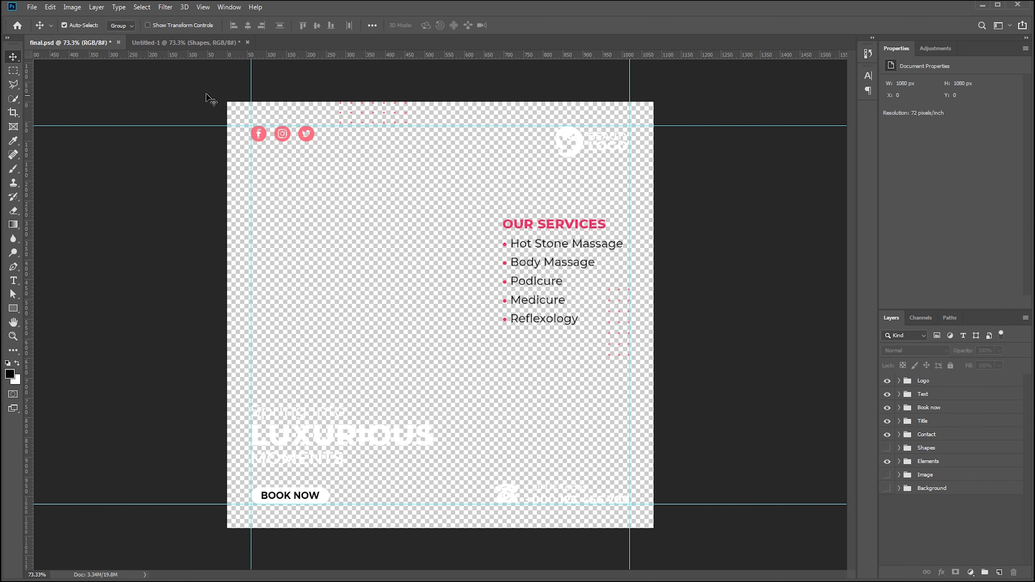
{"action": "left_click_drag", "start_coordinate": [263, 139], "coordinate": [459, 246]}
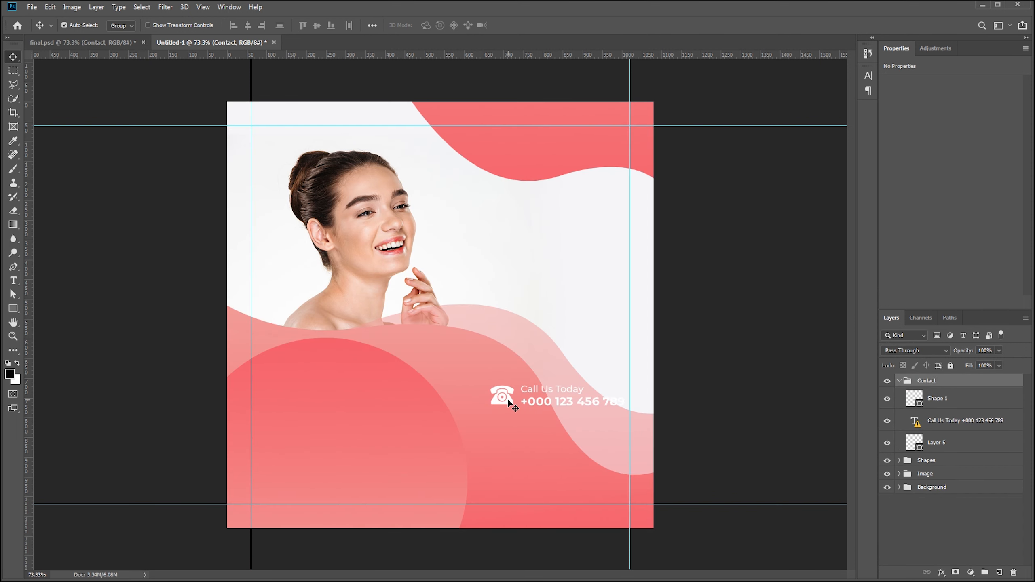
{"action": "key", "text": "ctrl+t"}
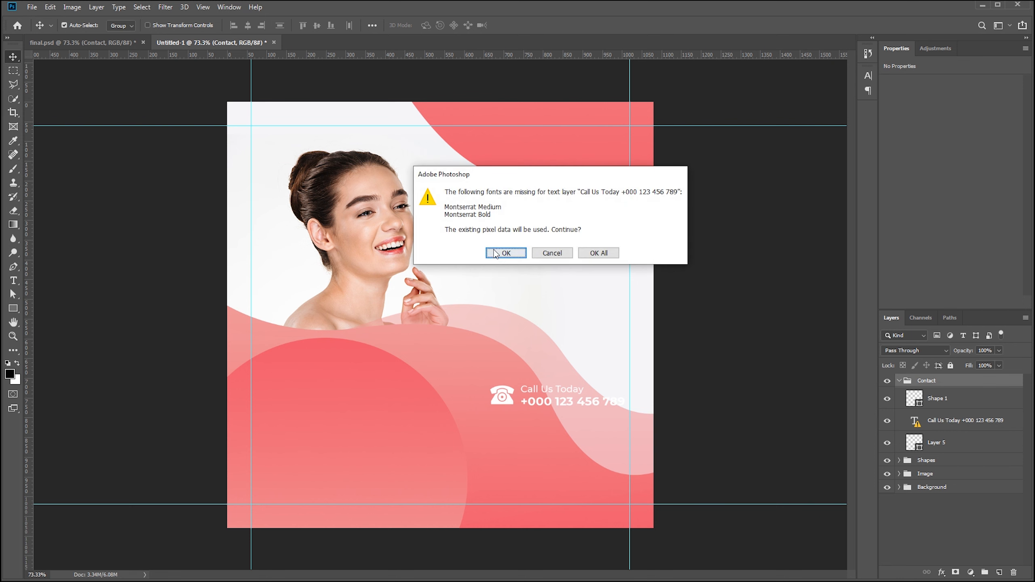
{"action": "left_click", "coordinate": [599, 253]}
{"action": "left_click_drag", "start_coordinate": [515, 247], "coordinate": [519, 348]}
{"action": "key", "text": "Return"}
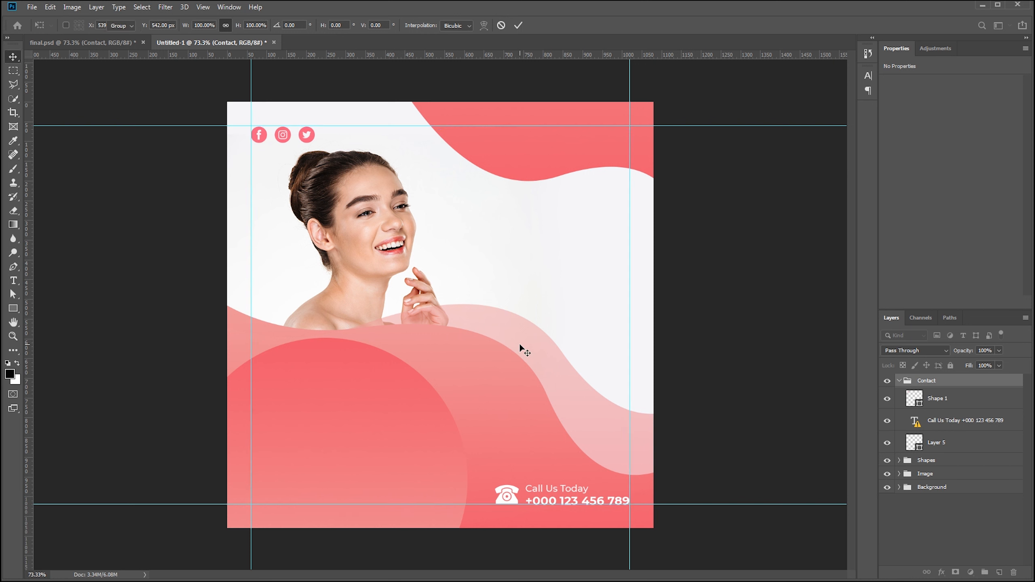
Copy the Logo group from final.psd to the top of the layer stack and place it at the upper-right guide intersection.
{"action": "left_click", "coordinate": [105, 42]}
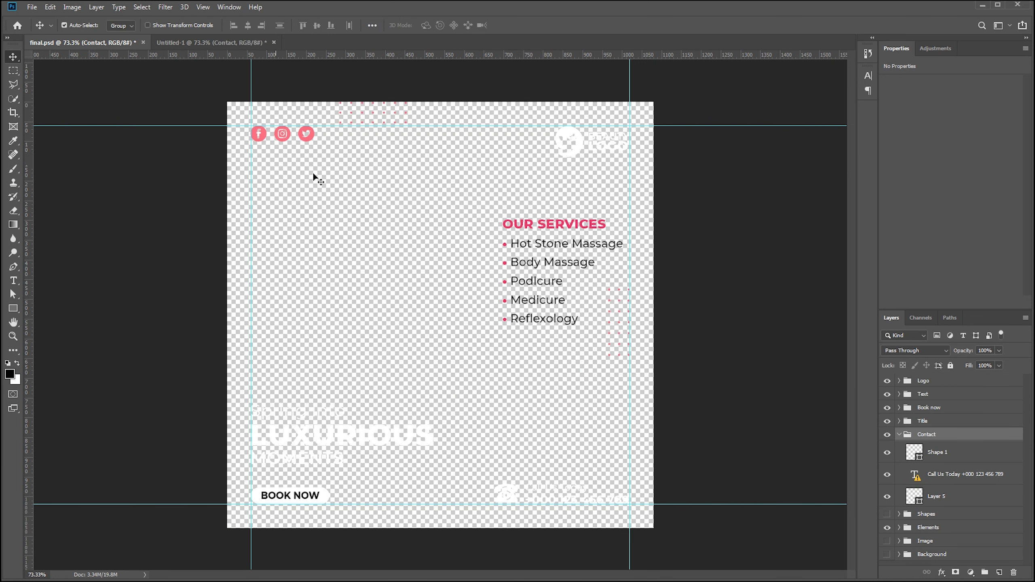
{"action": "left_click_drag", "start_coordinate": [574, 143], "coordinate": [537, 139]}
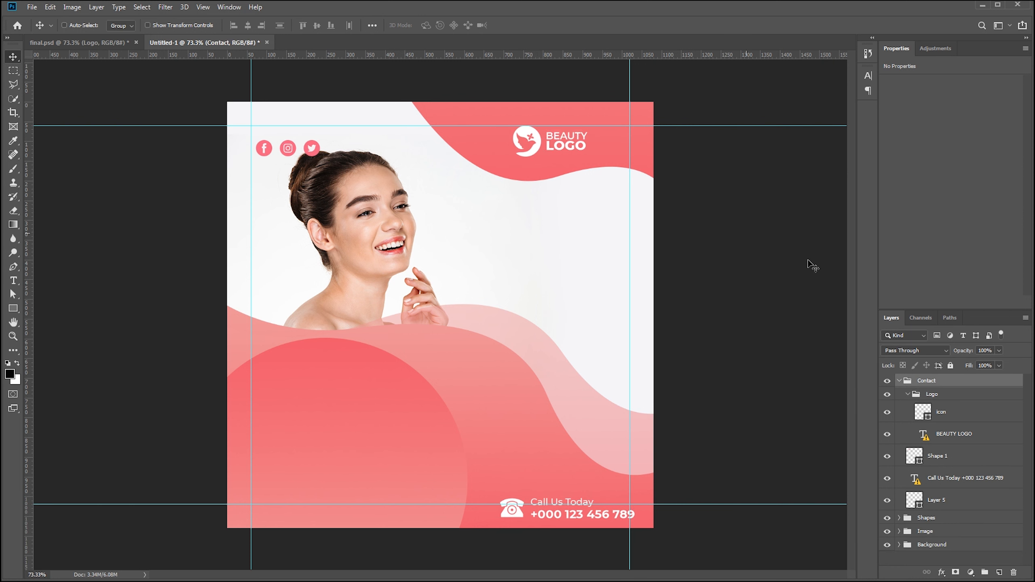
{"action": "left_click_drag", "start_coordinate": [937, 396], "coordinate": [943, 378]}
{"action": "left_click_drag", "start_coordinate": [527, 136], "coordinate": [575, 151]}
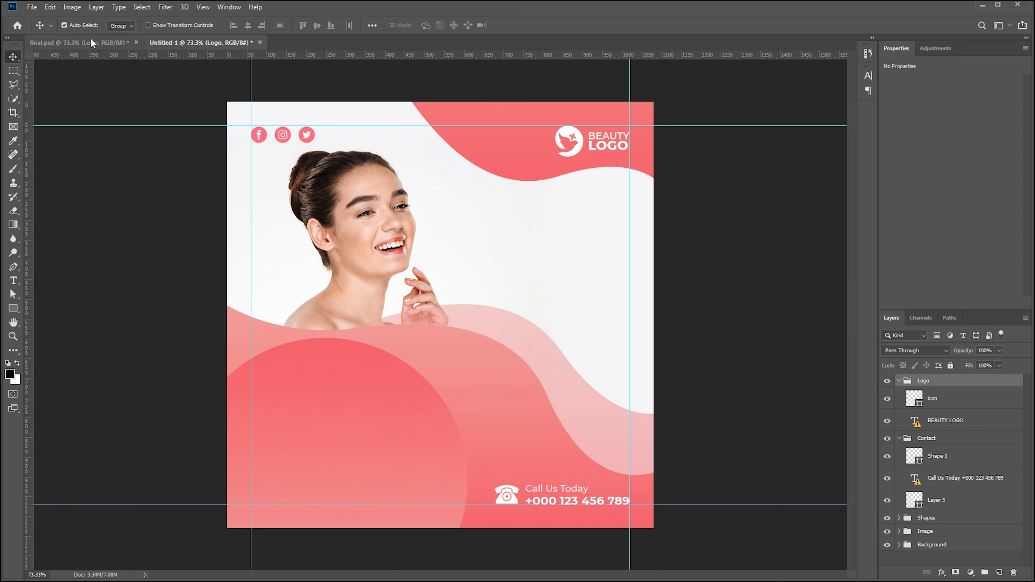
Copy the Text group with the services list from final.psd above the Logo group, and align it with the right margin guide.
{"action": "left_click", "coordinate": [118, 42]}
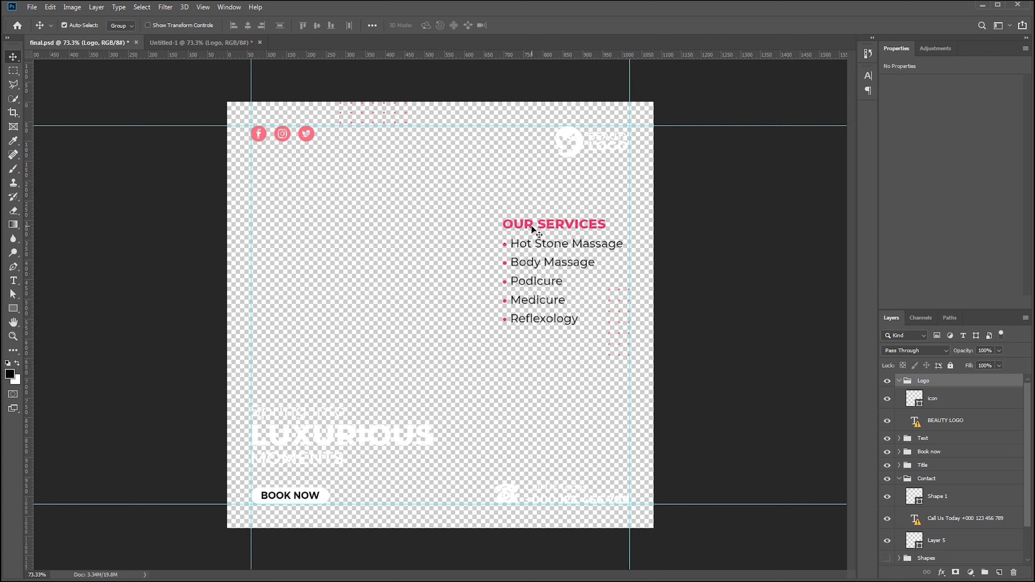
{"action": "left_click_drag", "start_coordinate": [529, 231], "coordinate": [559, 257]}
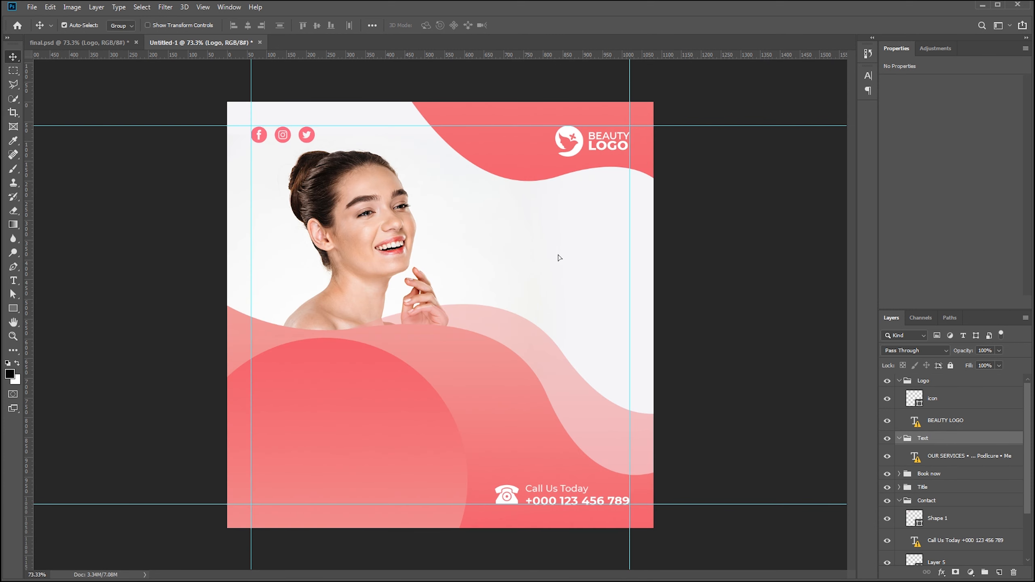
{"action": "left_click_drag", "start_coordinate": [937, 397], "coordinate": [923, 378]}
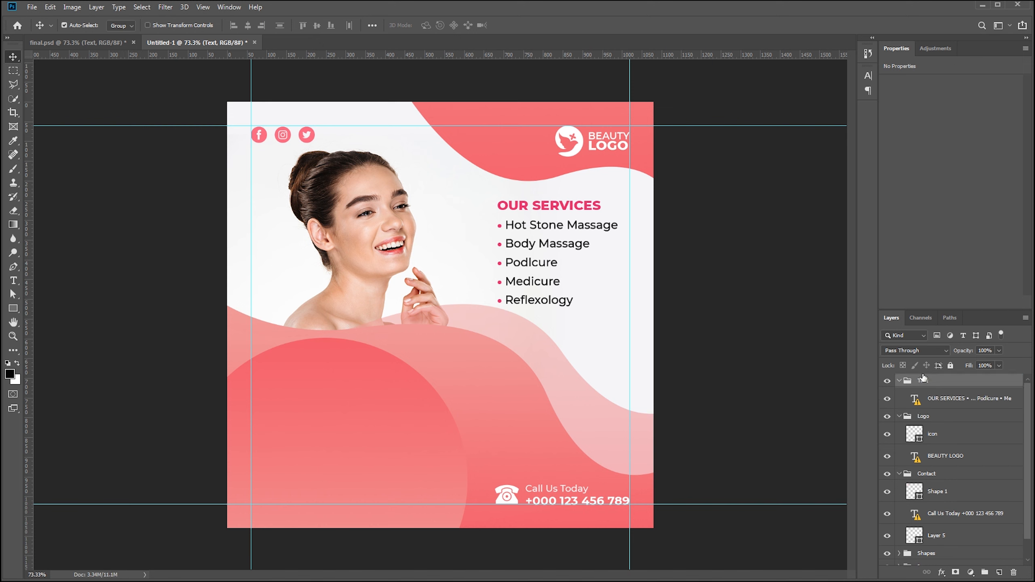
{"action": "left_click_drag", "start_coordinate": [516, 208], "coordinate": [522, 230]}
Copy the Title group from final.psd above the Text group, and align the headline with the left margin guide over the circle.
{"action": "left_click", "coordinate": [96, 41]}
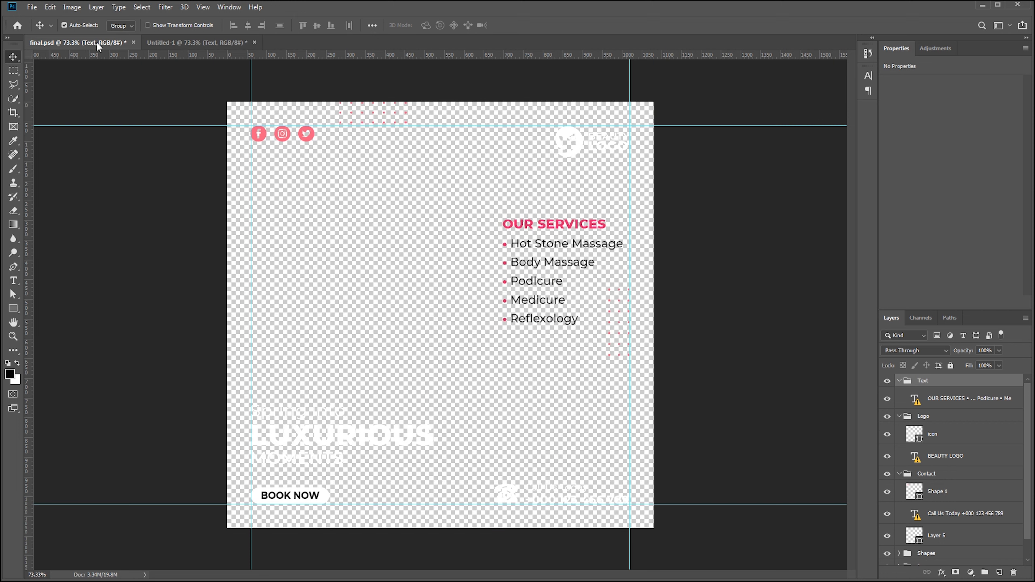
{"action": "left_click_drag", "start_coordinate": [301, 434], "coordinate": [334, 424]}
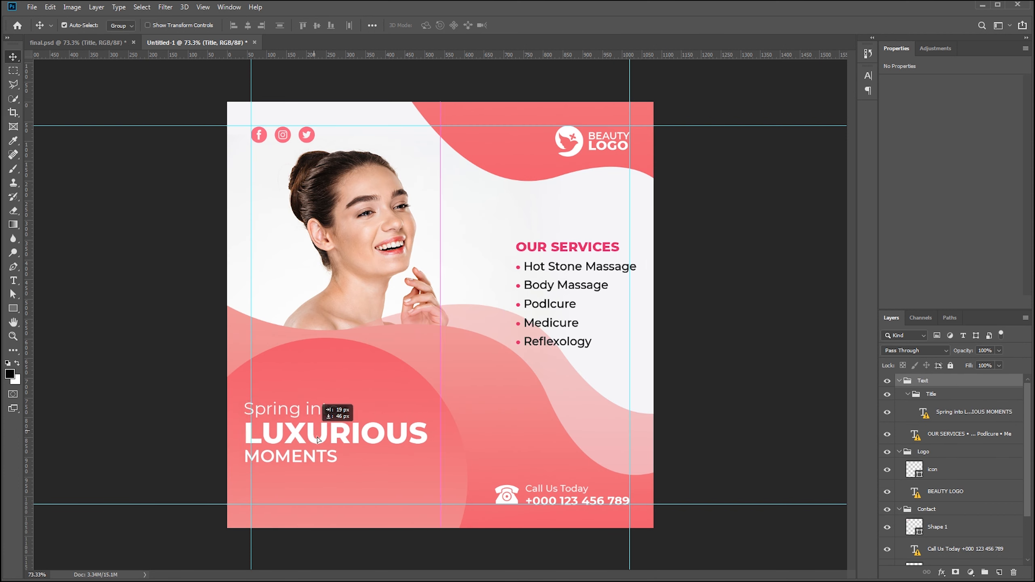
{"action": "left_click", "coordinate": [933, 394]}
{"action": "left_click_drag", "start_coordinate": [935, 399], "coordinate": [923, 375]}
{"action": "left_click_drag", "start_coordinate": [299, 419], "coordinate": [267, 147]}
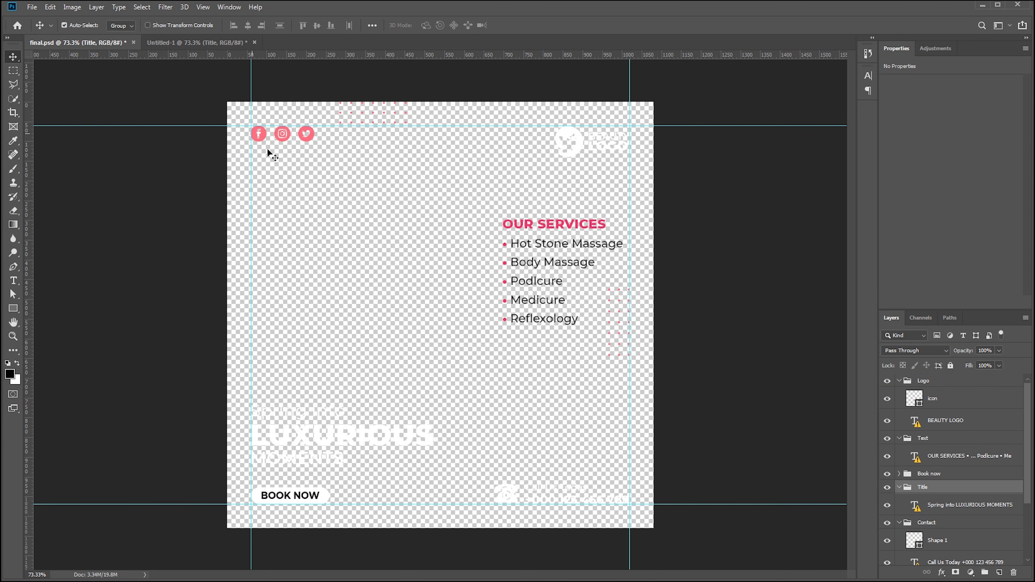
Copy the Book now group from final.psd above Title to the lower-left guide intersection, and lower the headline to just above the button.
{"action": "left_click_drag", "start_coordinate": [324, 496], "coordinate": [350, 481]}
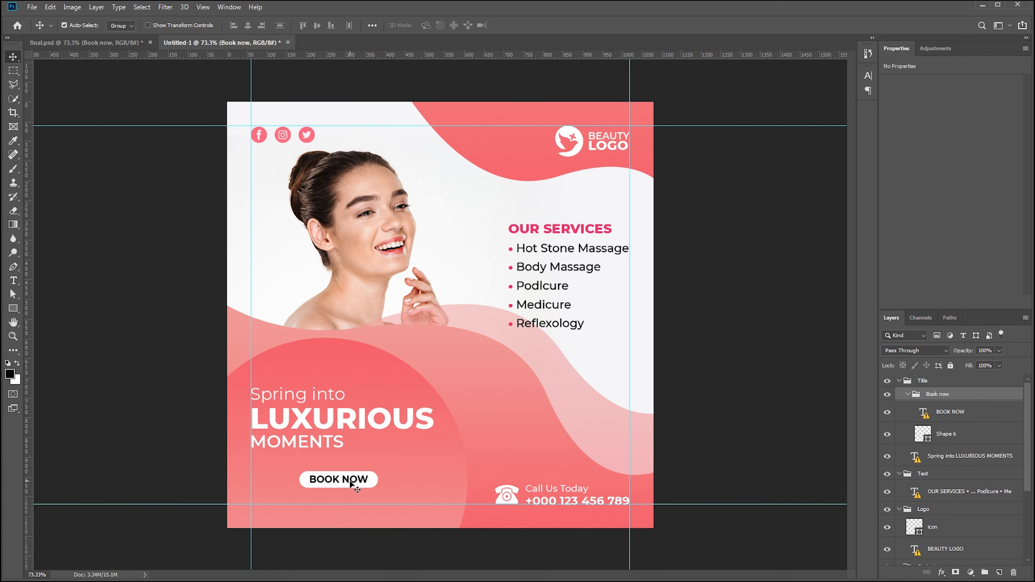
{"action": "left_click_drag", "start_coordinate": [941, 399], "coordinate": [934, 378]}
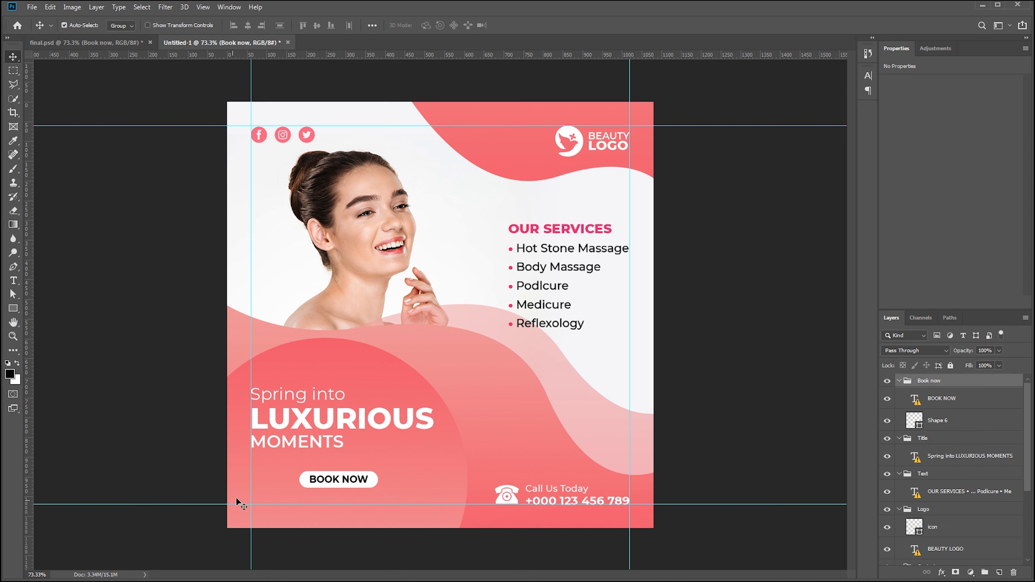
{"action": "left_click_drag", "start_coordinate": [322, 485], "coordinate": [273, 501]}
{"action": "left_click_drag", "start_coordinate": [302, 426], "coordinate": [314, 442]}
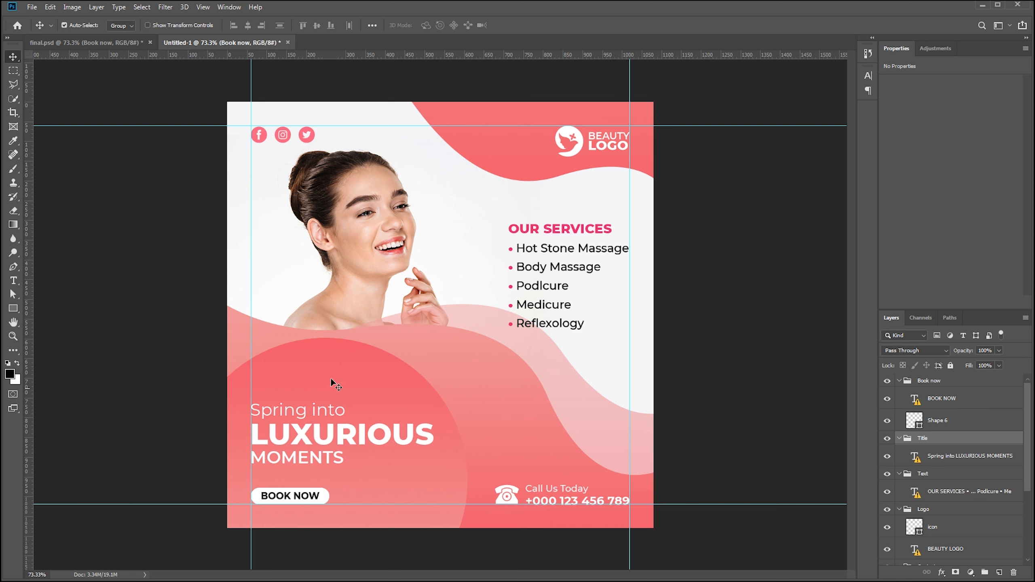
Lower the Shapes group slightly, and raise the upper-right wave, scaling it to about 92% and rotating it about 4.09°.
{"action": "left_click_drag", "start_coordinate": [332, 392], "coordinate": [331, 394]}
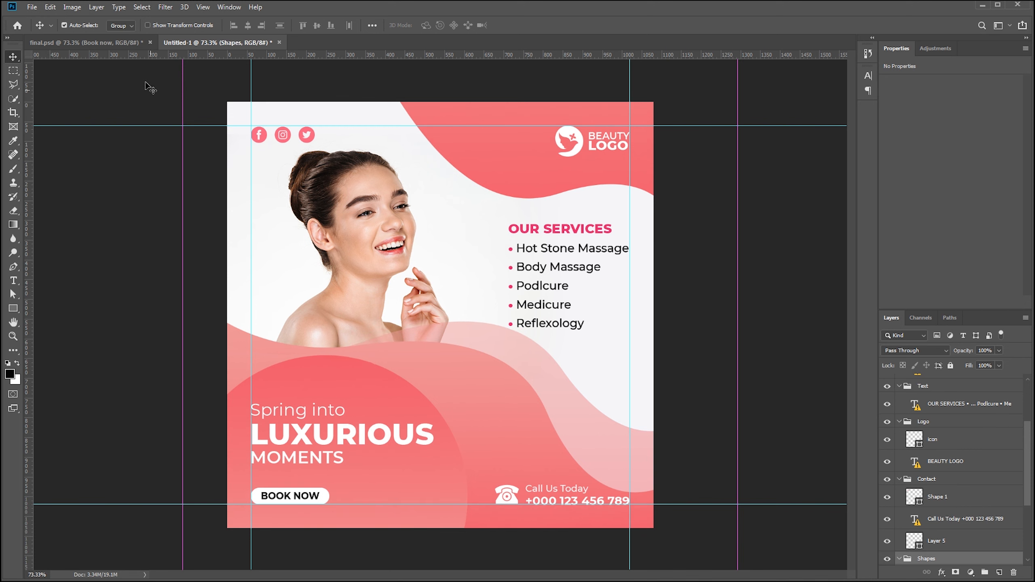
{"action": "left_click_drag", "start_coordinate": [480, 165], "coordinate": [514, 150]}
{"action": "key", "text": "ctrl+t"}
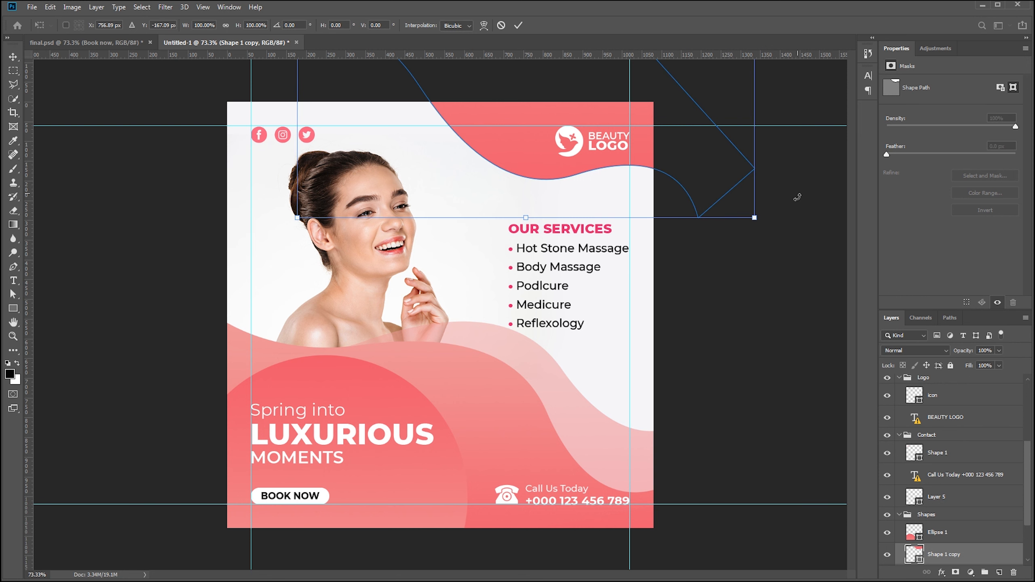
{"action": "left_click_drag", "start_coordinate": [757, 219], "coordinate": [711, 219]}
{"action": "left_click_drag", "start_coordinate": [736, 146], "coordinate": [729, 158]}
{"action": "left_click_drag", "start_coordinate": [635, 177], "coordinate": [645, 167]}
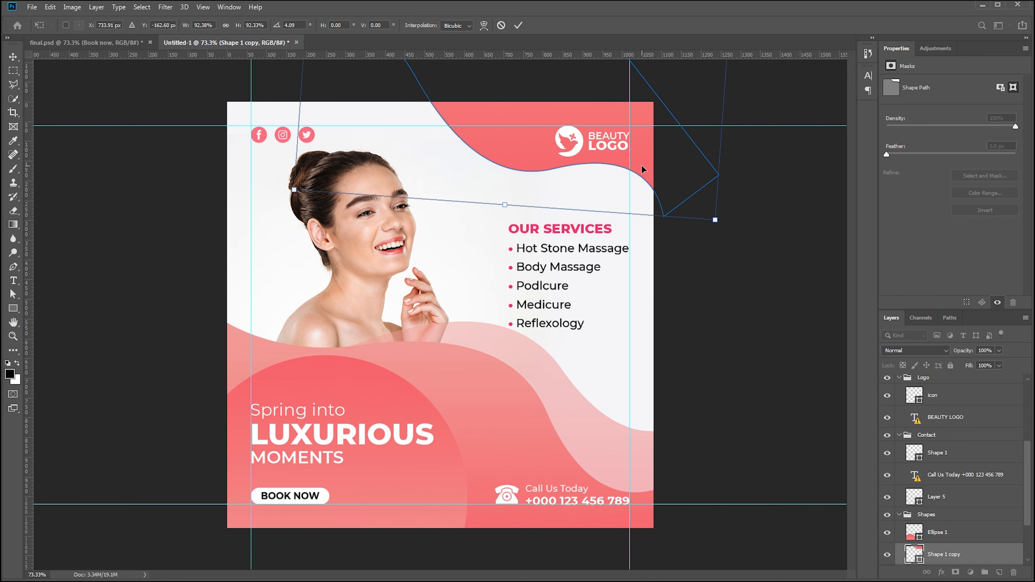
{"action": "key", "text": "Return"}
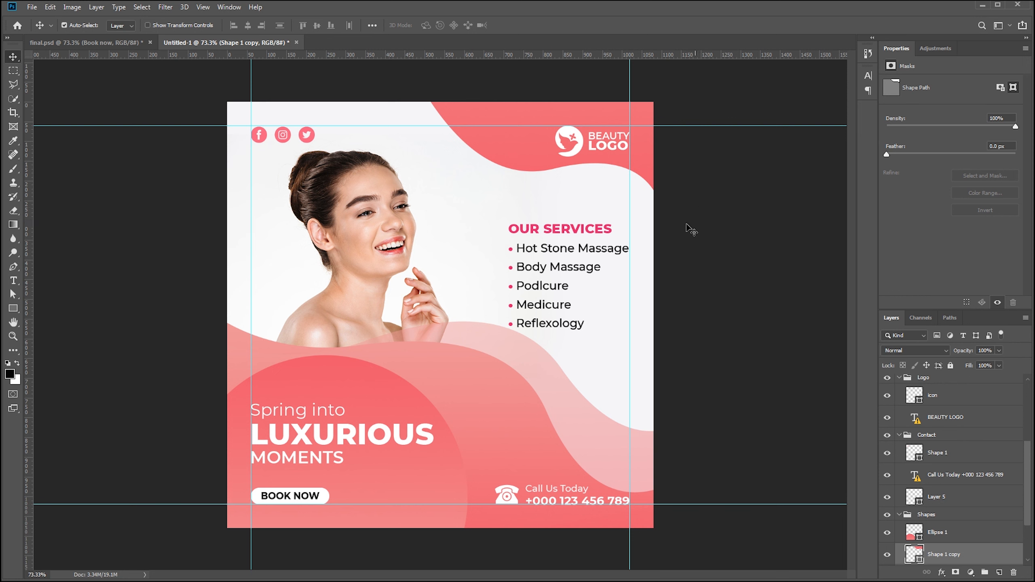
{"action": "left_click", "coordinate": [758, 206]}
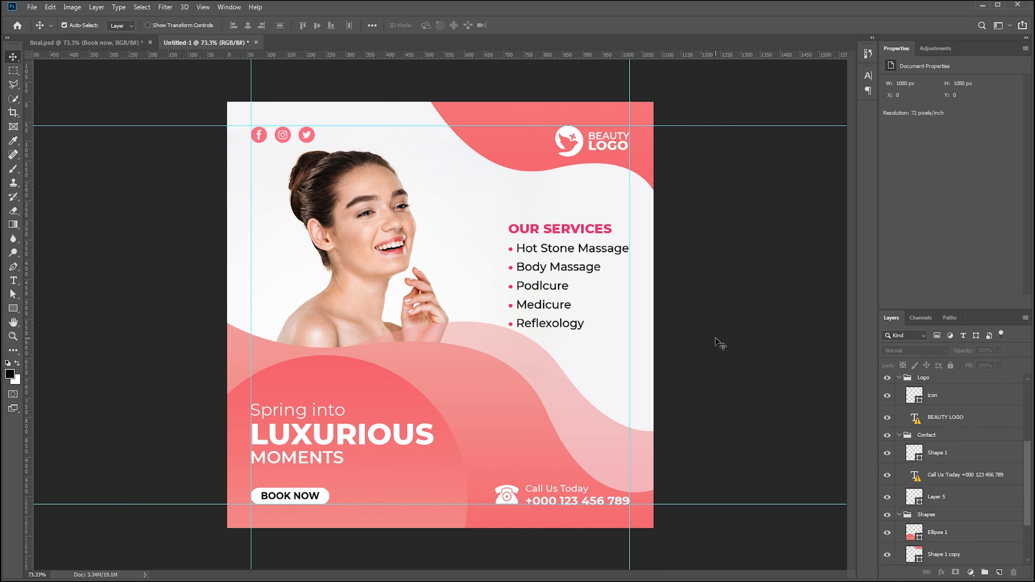
Switch auto-select to Group and copy the Elements group of dot patterns from final.psd into Untitled-1.
{"action": "left_click", "coordinate": [92, 44]}
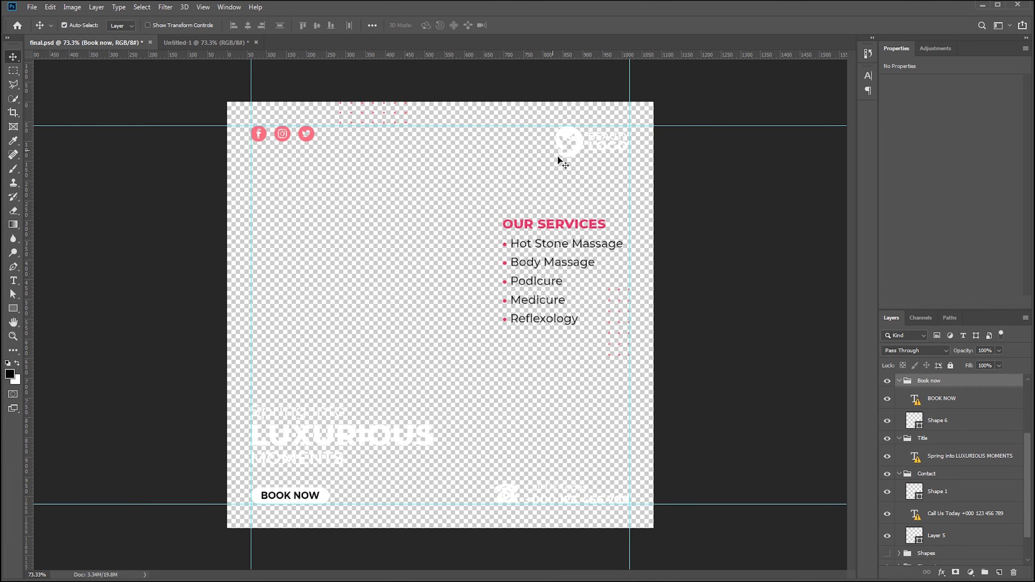
{"action": "left_click", "coordinate": [351, 111]}
{"action": "left_click", "coordinate": [118, 27]}
{"action": "left_click", "coordinate": [120, 11]}
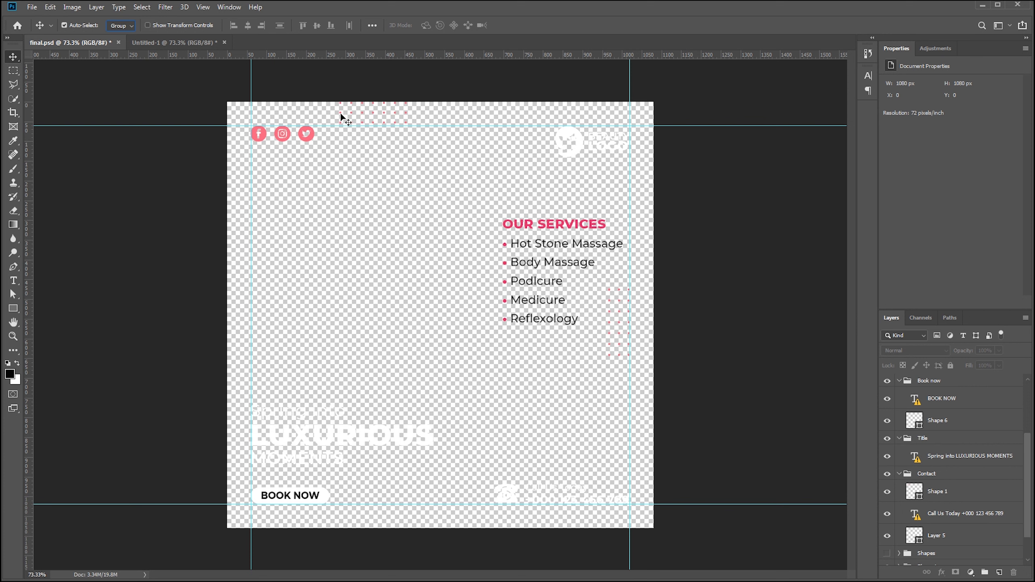
{"action": "left_click_drag", "start_coordinate": [341, 118], "coordinate": [533, 227]}
Nudge the Elements dot patterns down to Y 323.49 px with Free Transform.
{"action": "key", "text": "ctrl+t"}
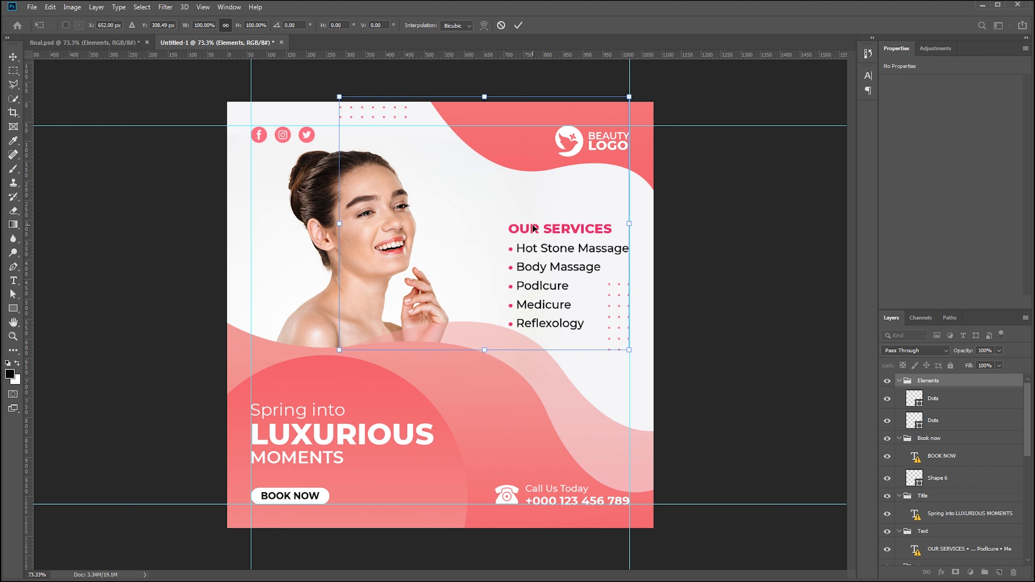
{"action": "key", "text": "Down"}
{"action": "key", "text": "Down"}
{"action": "key", "text": "Down"}
{"action": "key", "text": "Down"}
{"action": "key", "text": "Down"}
{"action": "key", "text": "Down"}
{"action": "key", "text": "Down"}
{"action": "key", "text": "Down"}
{"action": "key", "text": "Down"}
{"action": "key", "text": "Down"}
{"action": "key", "text": "Down"}
{"action": "key", "text": "Down"}
{"action": "key", "text": "Down"}
{"action": "key", "text": "Up"}
{"action": "key", "text": "Up"}
{"action": "key", "text": "Up"}
{"action": "key", "text": "Up"}
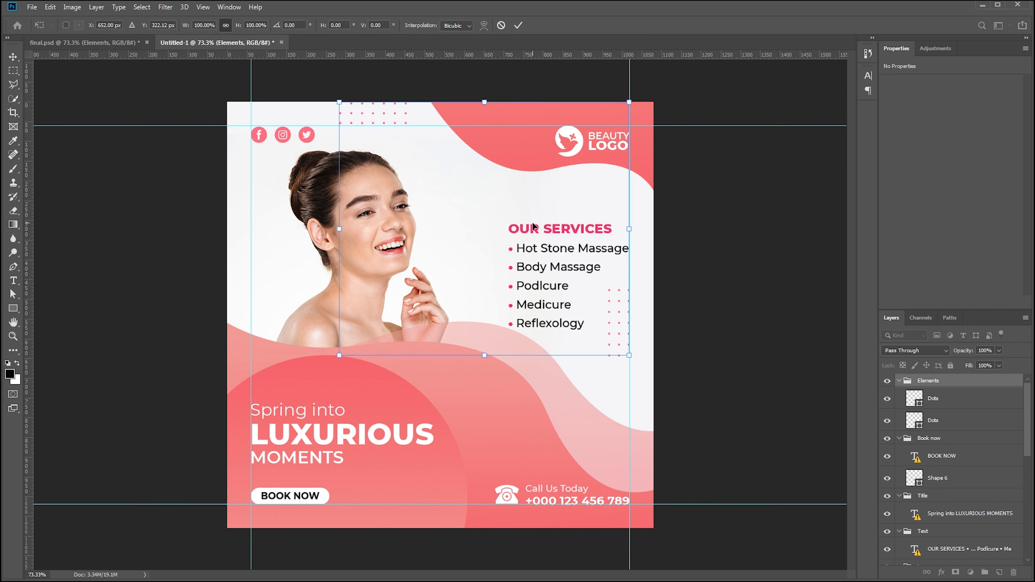
{"action": "key", "text": "Return"}
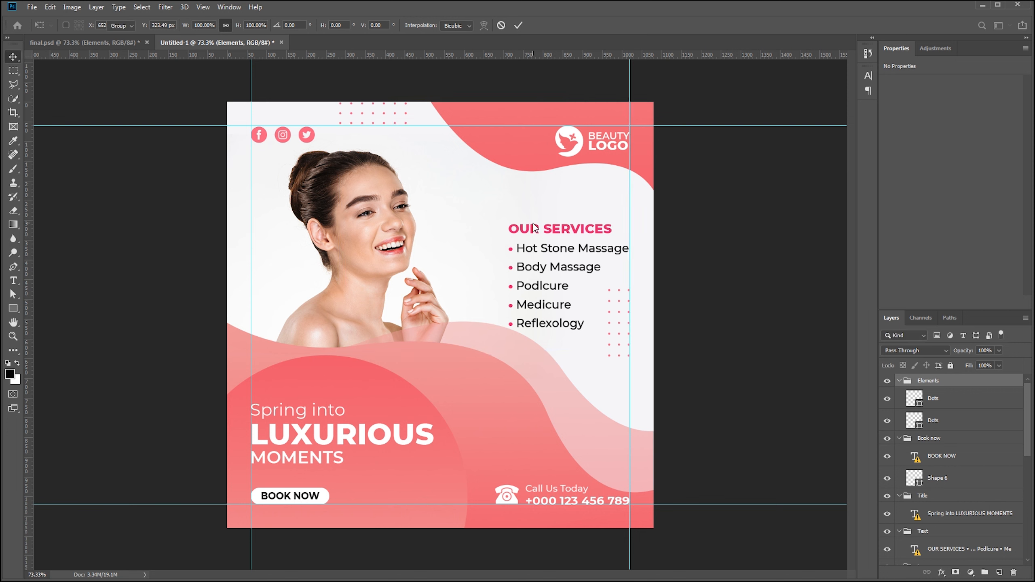
Move the services list straight up a little beneath the upper-right wave, keeping it aligned with the right margin guide.
{"action": "left_click", "coordinate": [749, 262]}
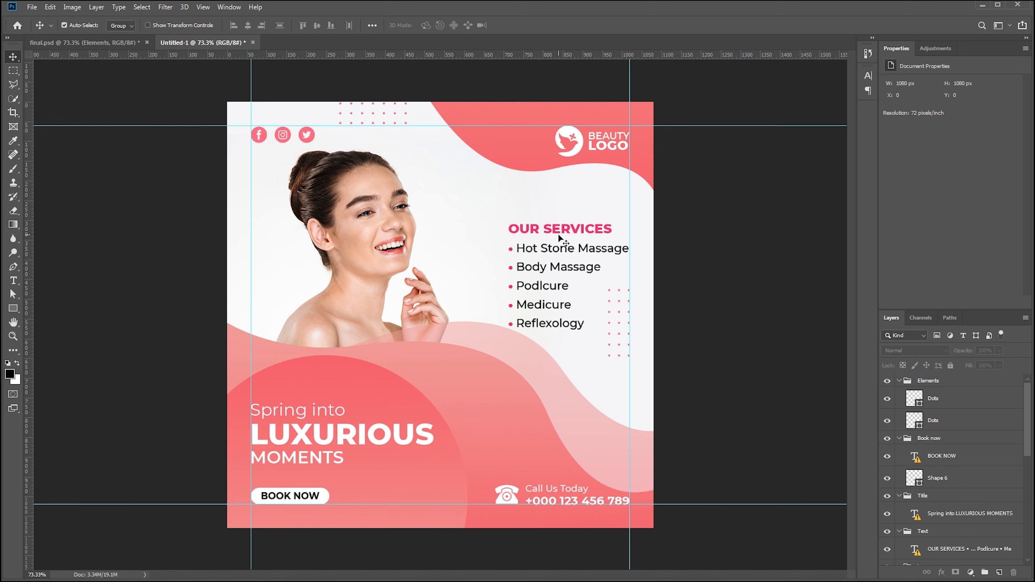
{"action": "left_click", "coordinate": [521, 232]}
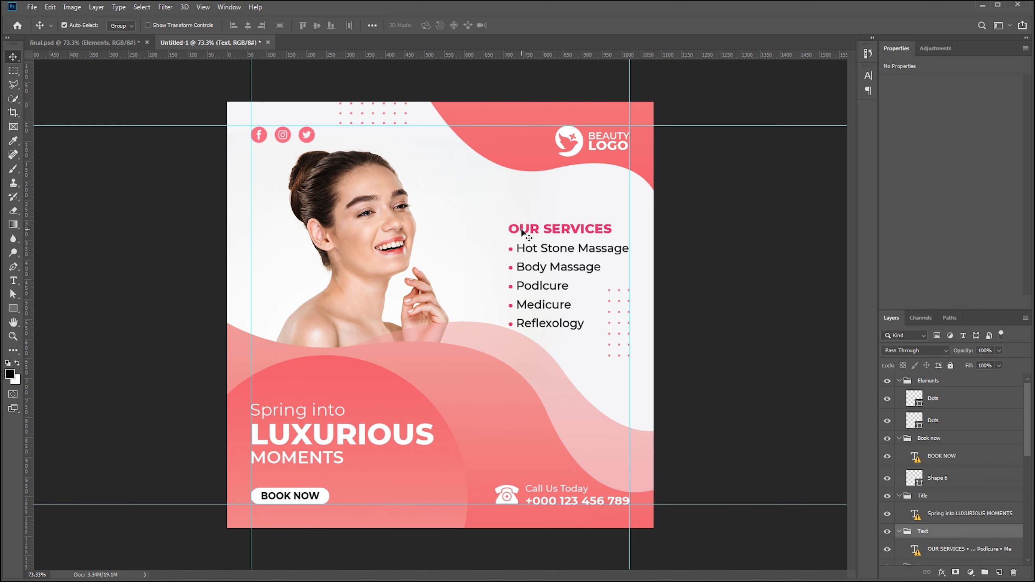
{"action": "left_click_drag", "start_coordinate": [522, 232], "coordinate": [521, 223]}
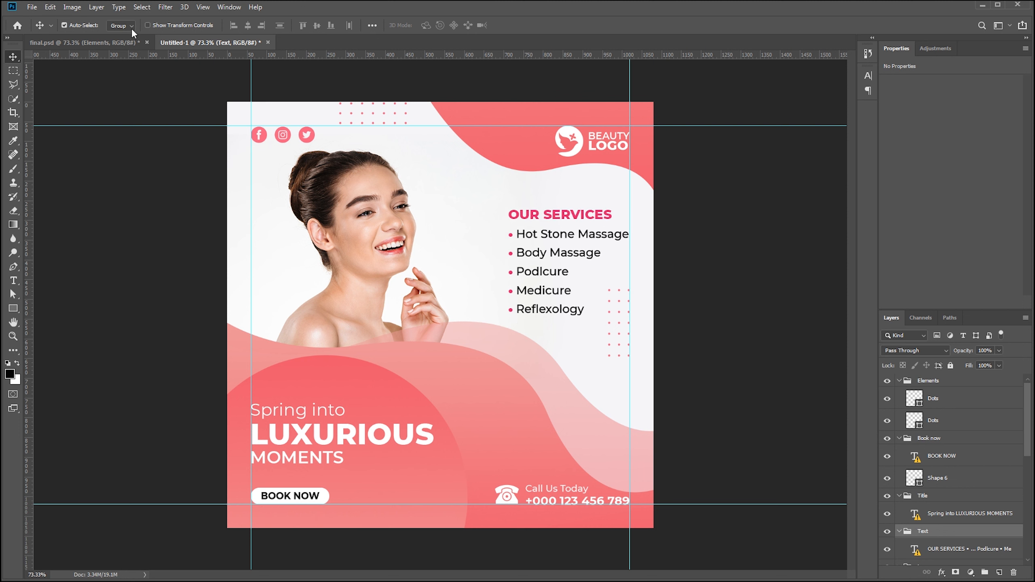
Set auto-select back to Layer, deselect all layers and hide the guides.
{"action": "left_click", "coordinate": [121, 42]}
{"action": "left_click", "coordinate": [745, 273]}
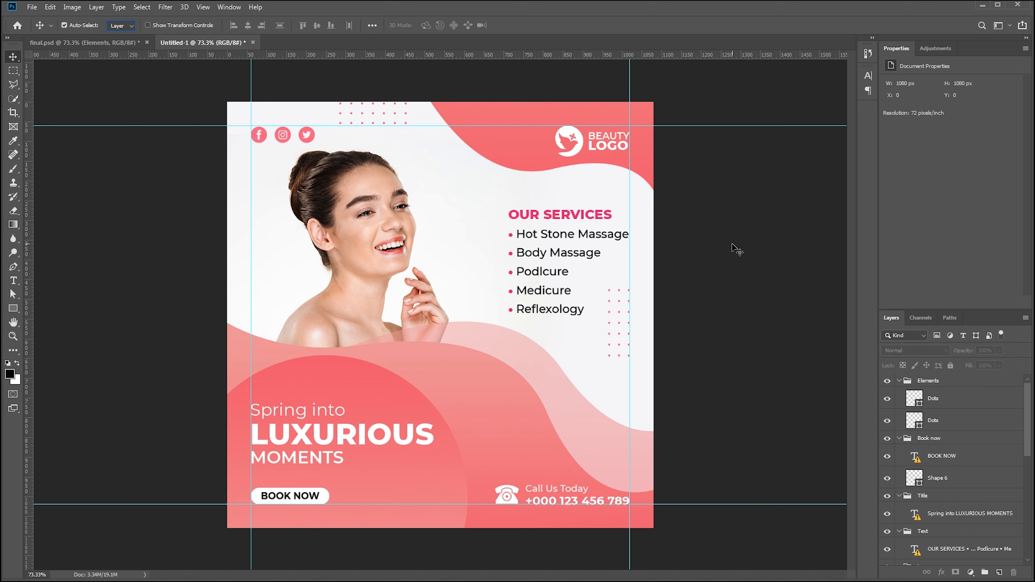
{"action": "key", "text": "ctrl+semicolon"}
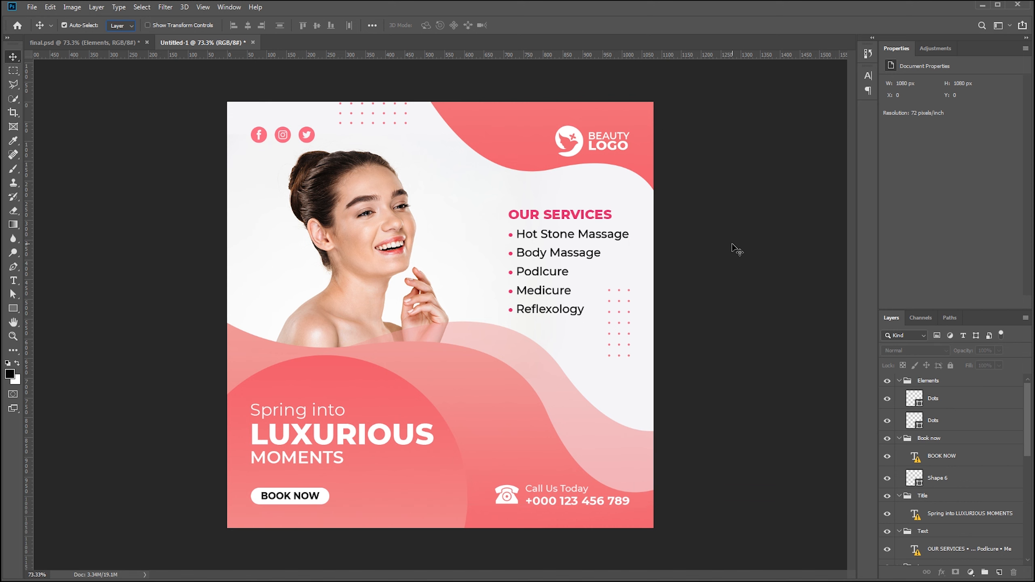